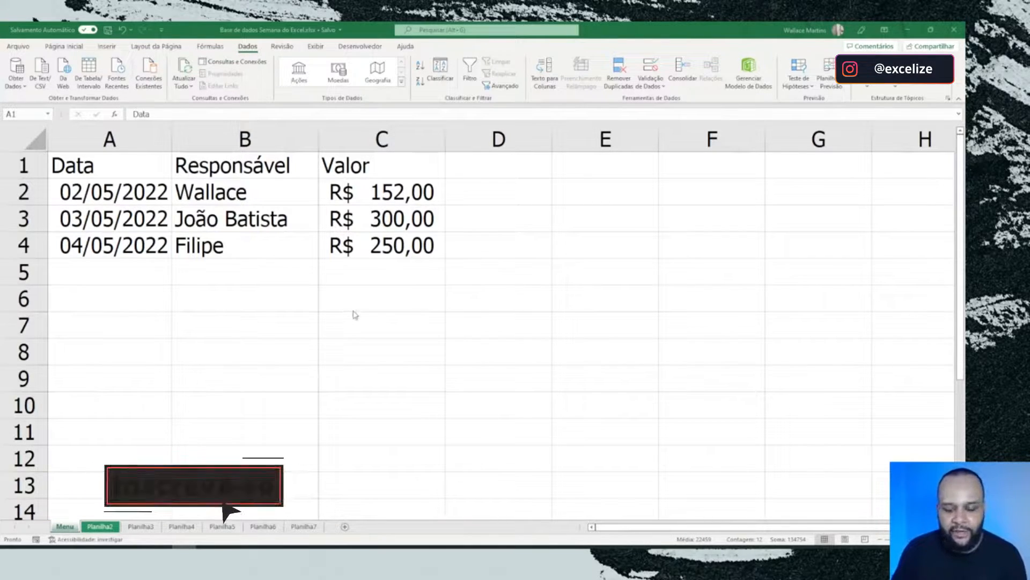
click(101, 167)
click(98, 163)
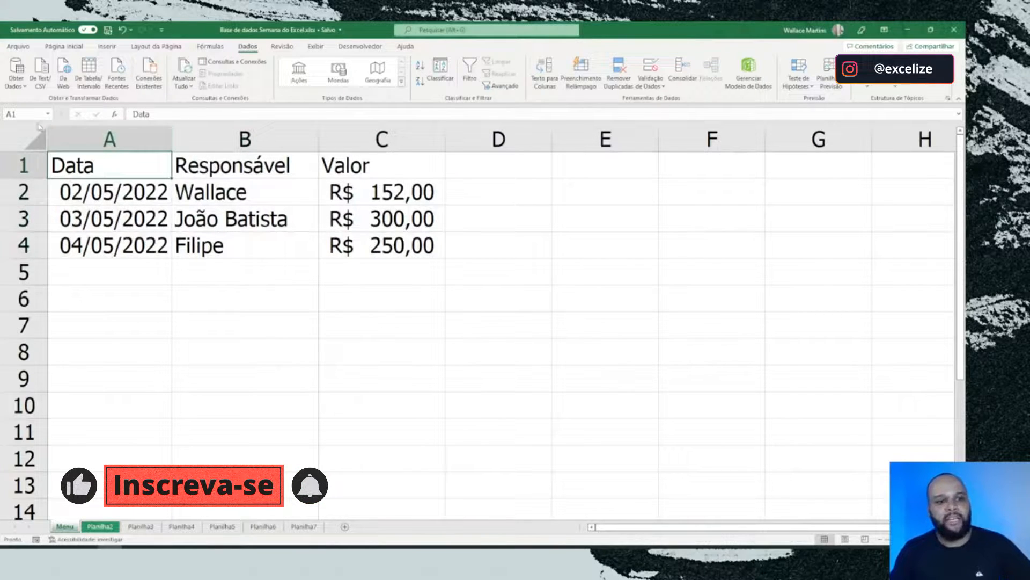
click(357, 241)
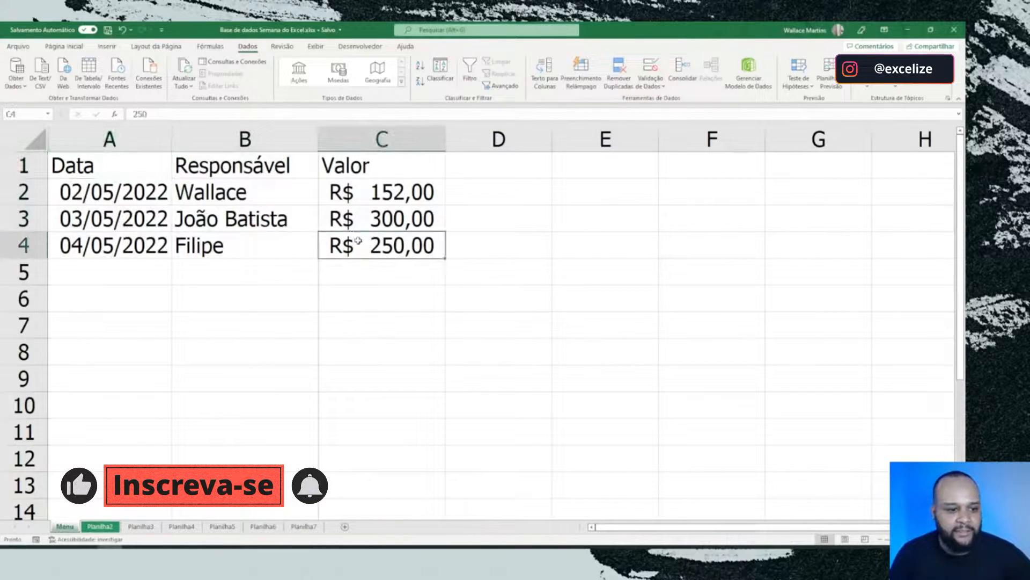
drag(357, 240, 95, 162)
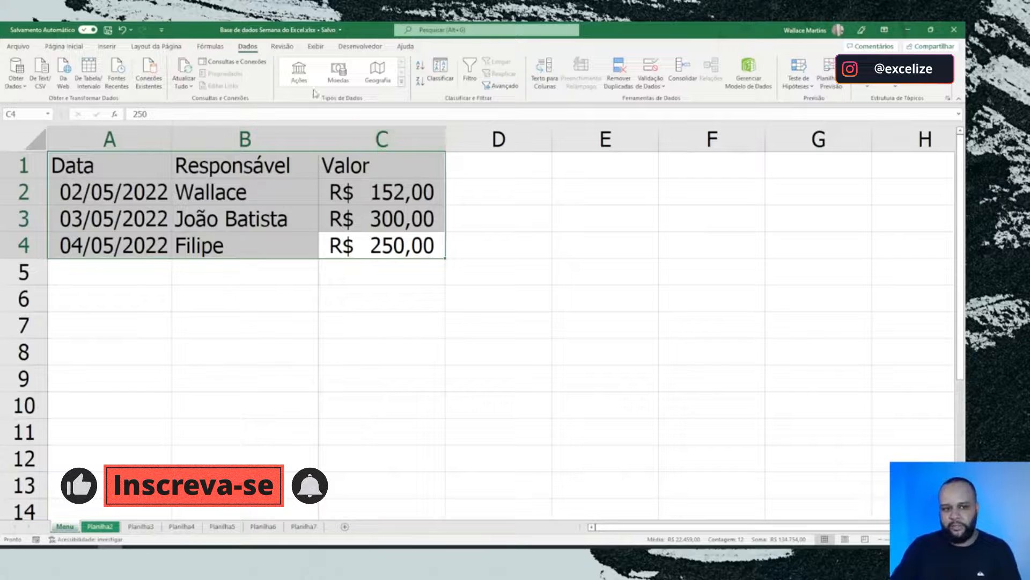
scroll(315, 93, up, 4)
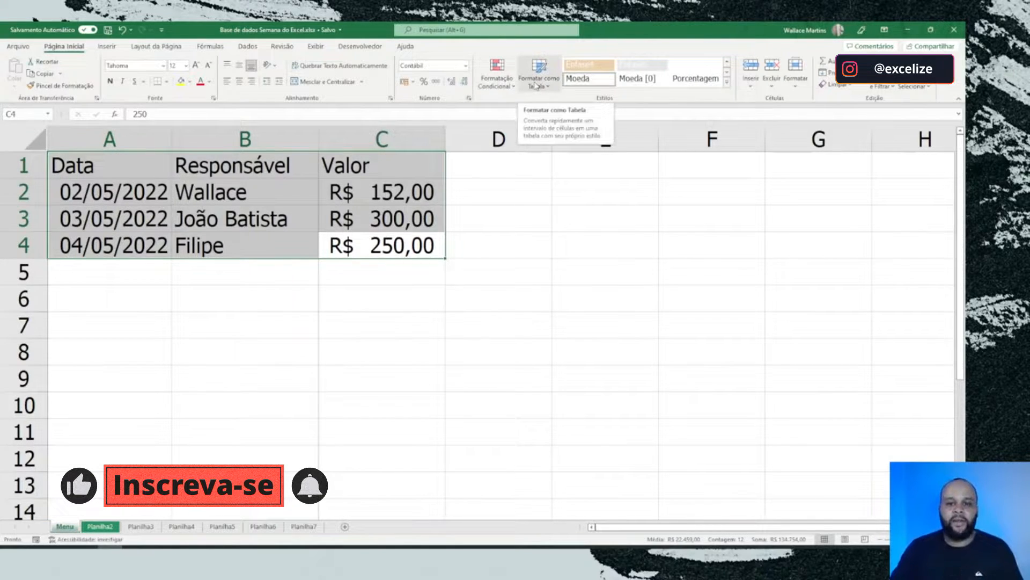
click(470, 200)
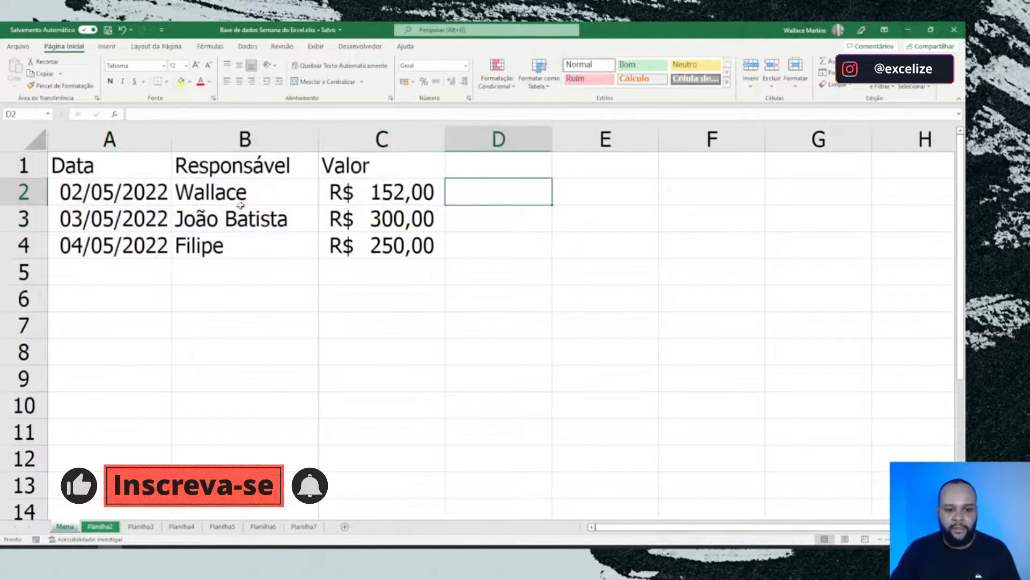
drag(113, 164, 376, 242)
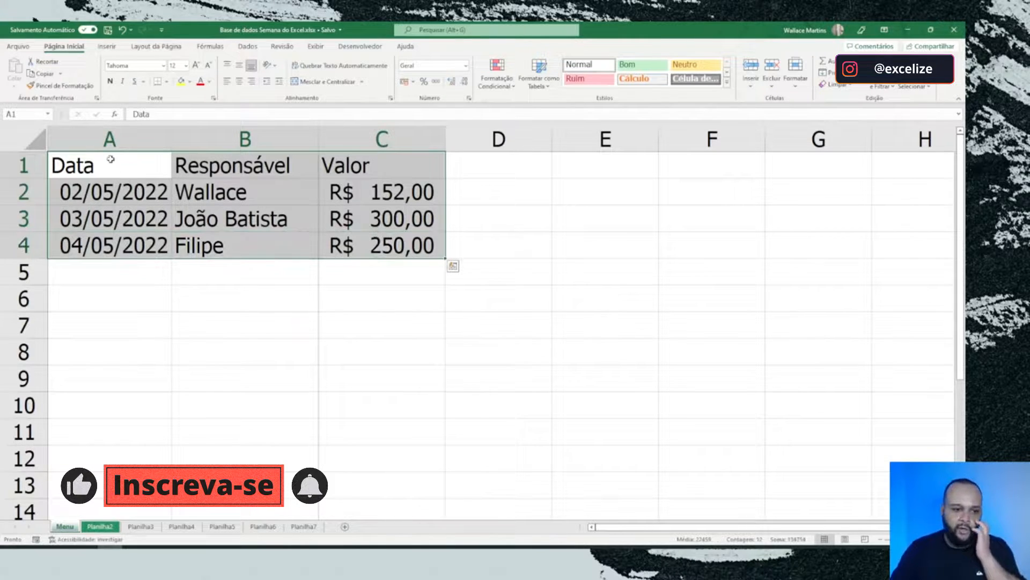
click(111, 160)
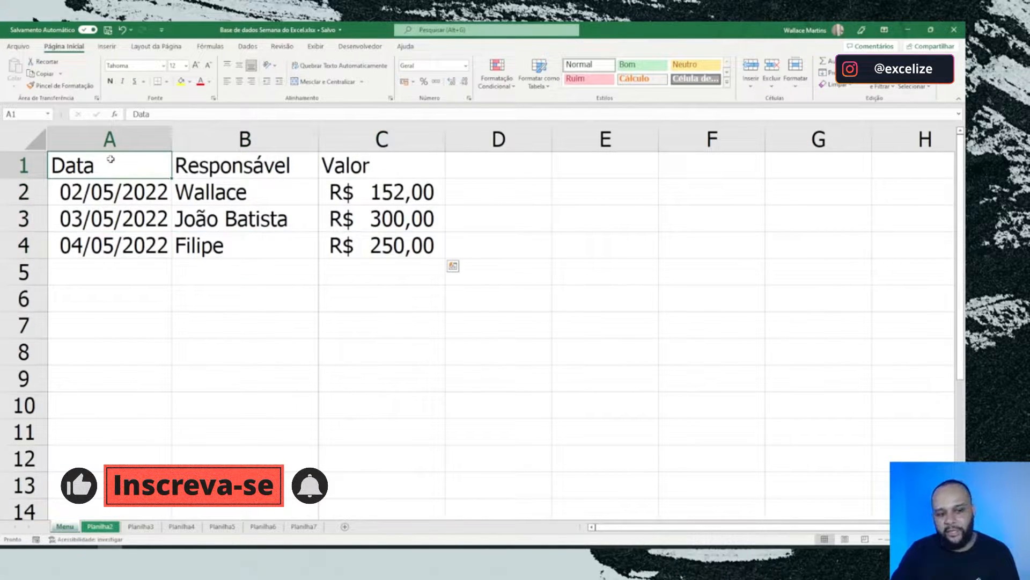
drag(110, 160, 331, 239)
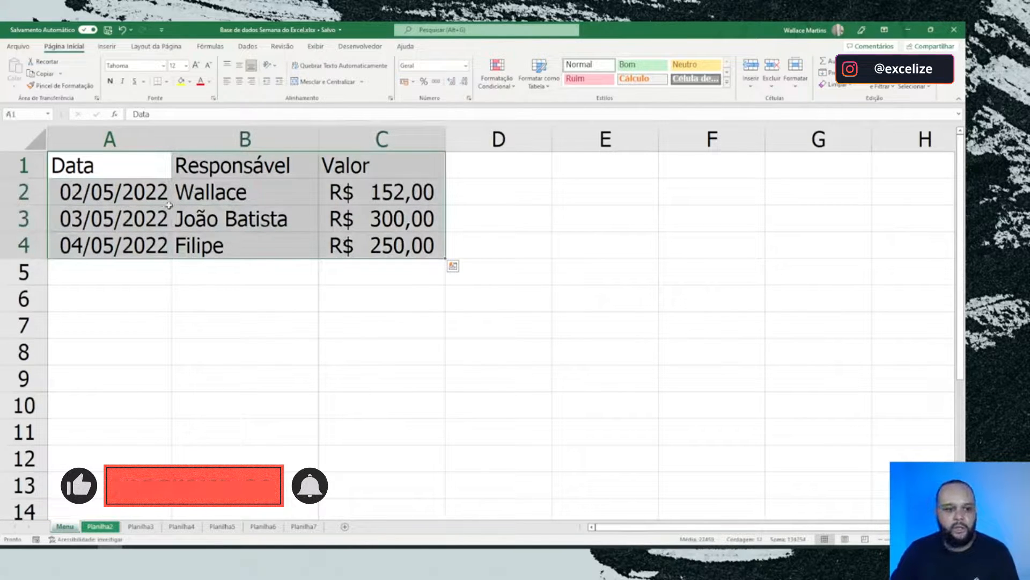
Step: Format the data range A1:C4 as a table with headers and apply the dark teal Table Style Light 9
click(135, 179)
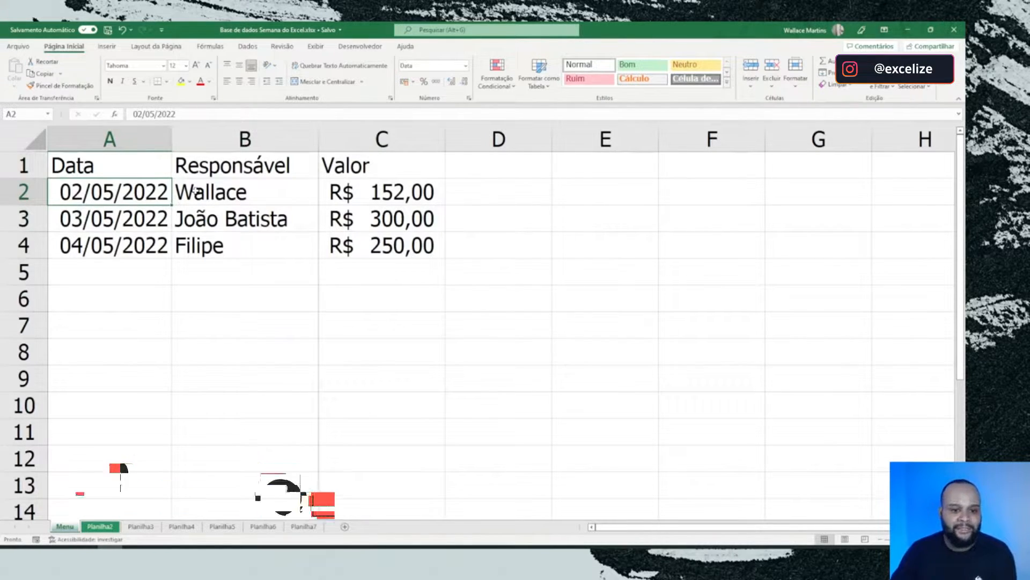
key(ctrl+a)
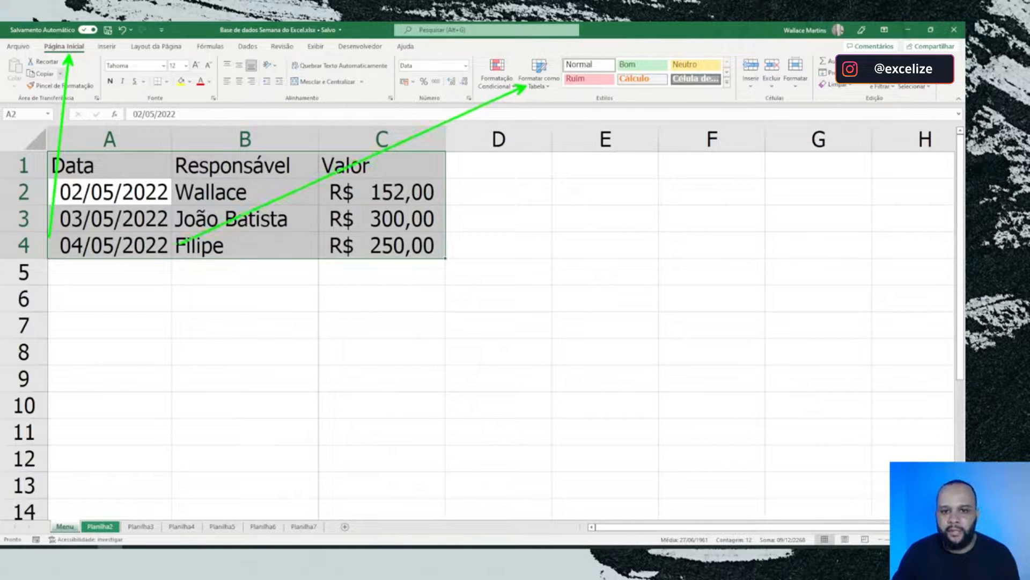
click(547, 85)
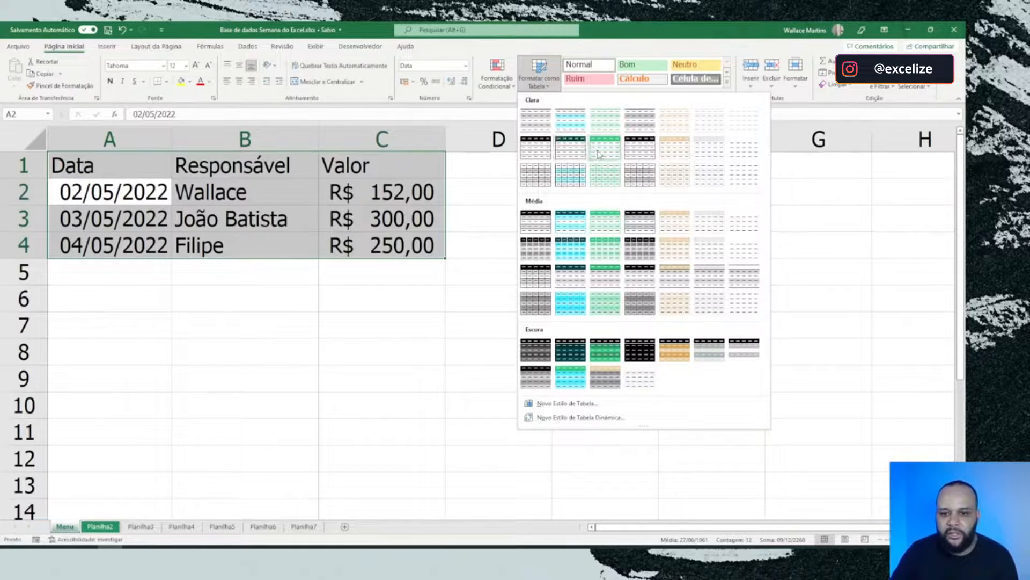
click(568, 153)
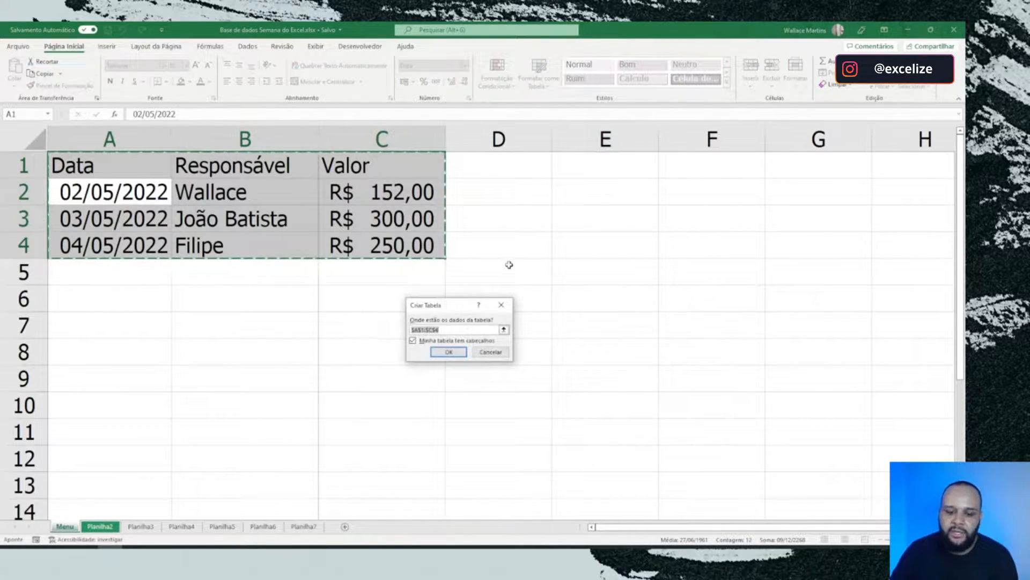
drag(461, 303, 289, 217)
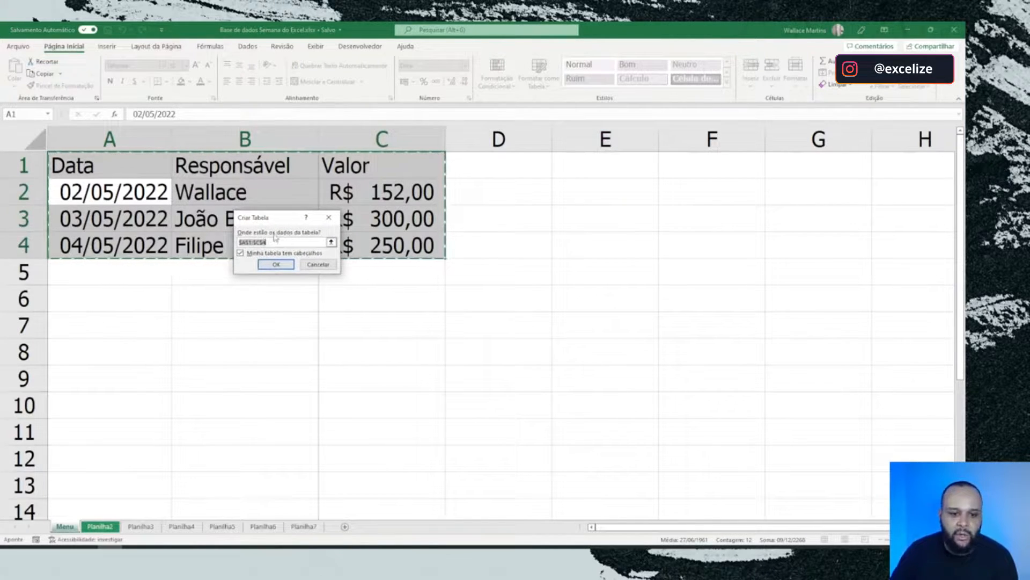
drag(354, 251, 456, 283)
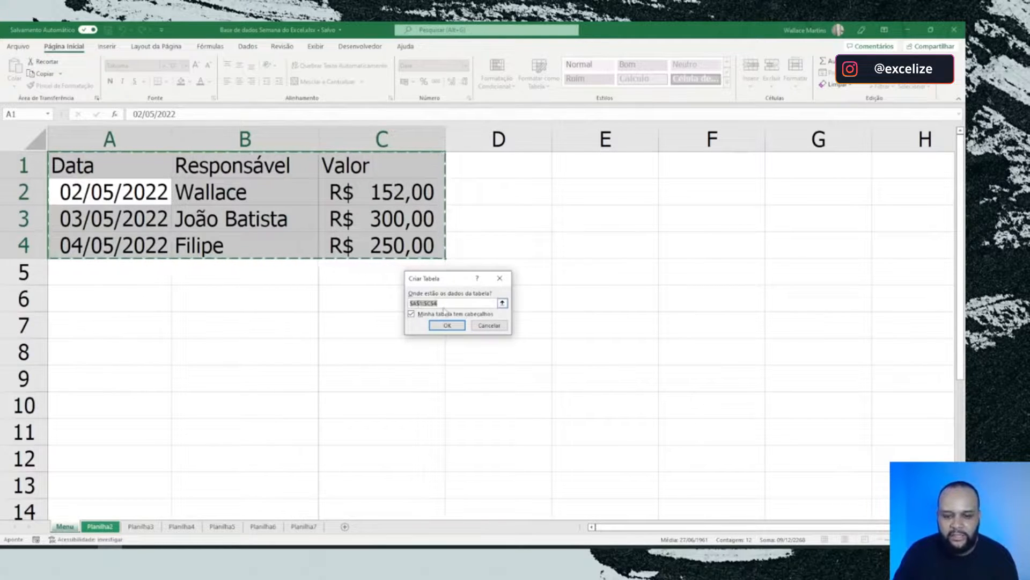
click(413, 316)
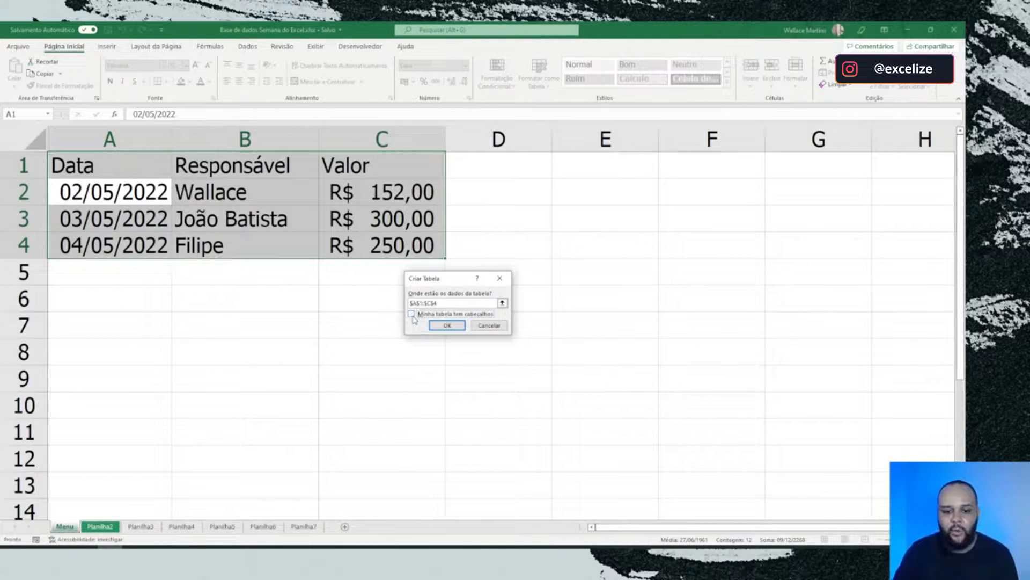
click(411, 314)
click(439, 325)
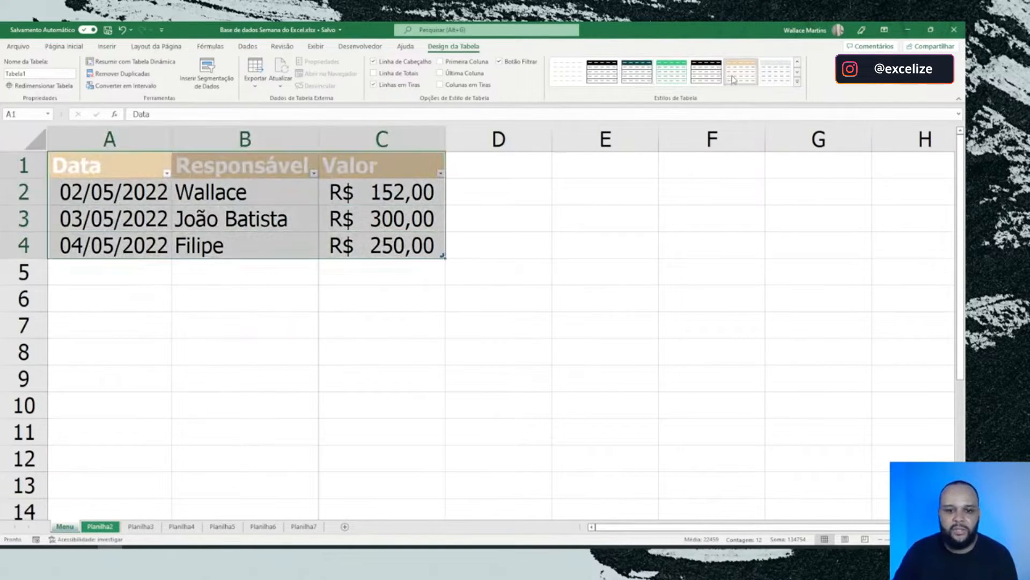
click(648, 78)
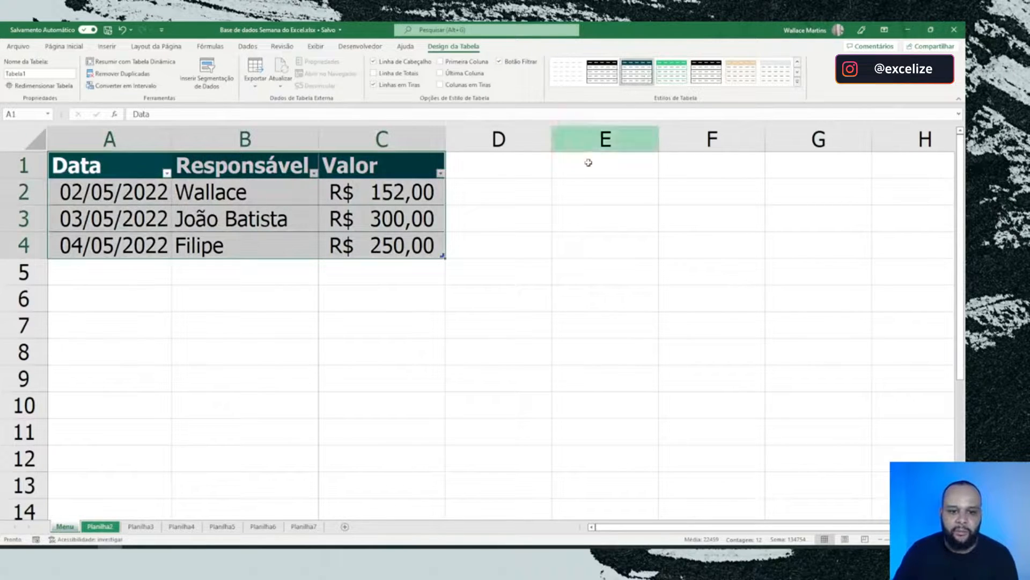
click(507, 242)
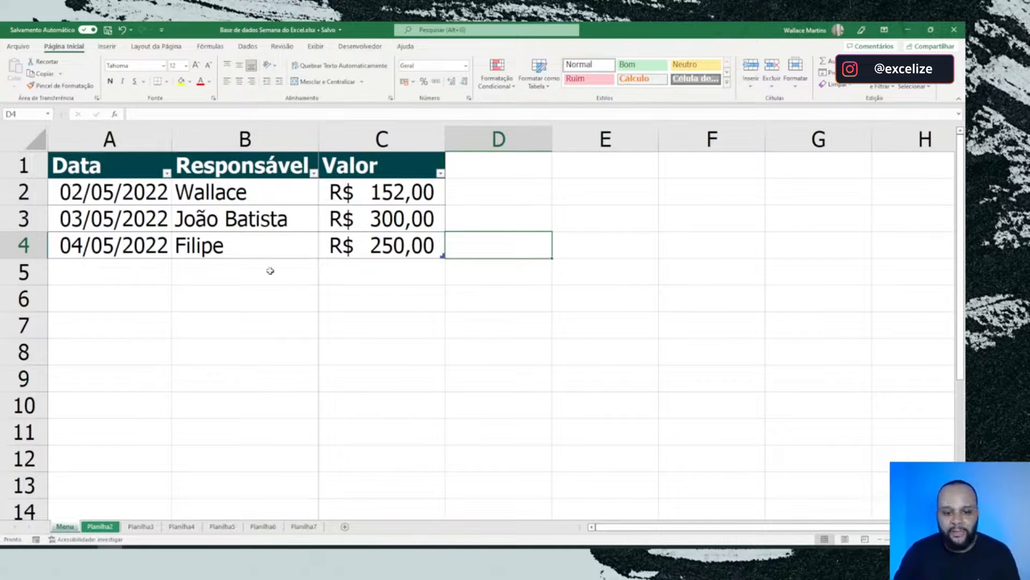
Step: Undo the table style change and the table creation on the data range A1:C4
click(332, 253)
key(ctrl+z)
key(ctrl+z)
key(ctrl+z)
key(ctrl+z)
key(ctrl+z)
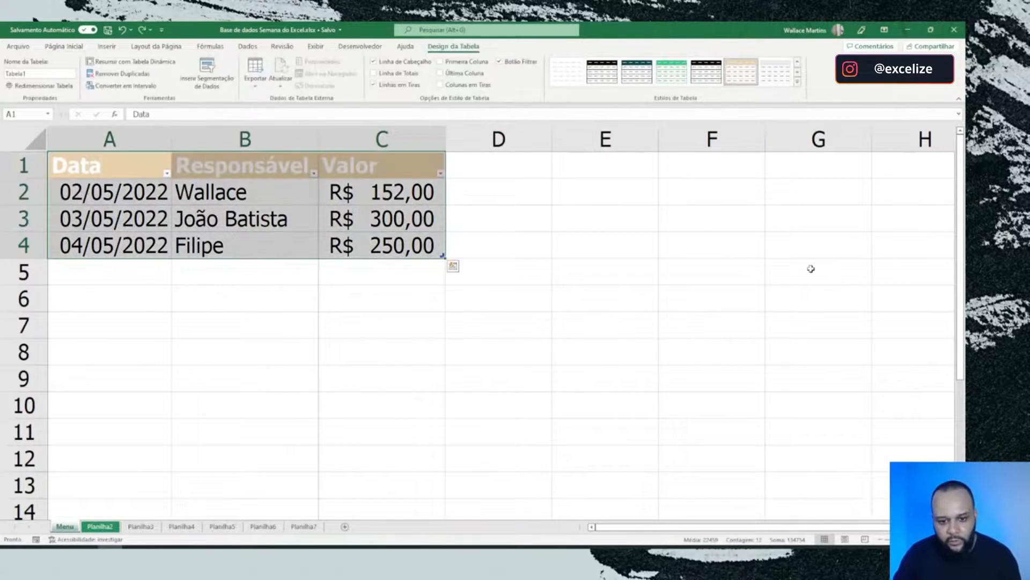
key(ctrl+z)
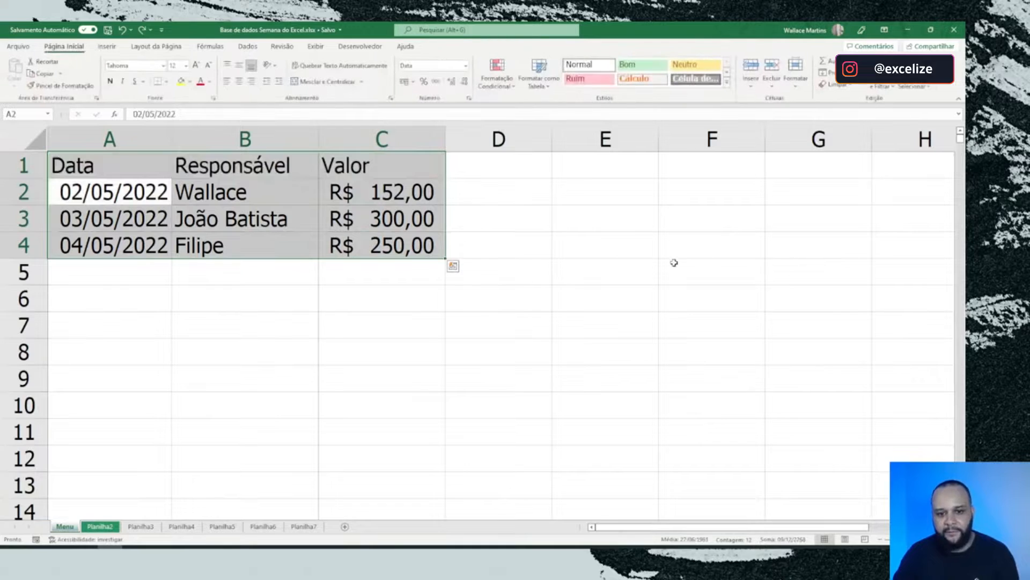
click(593, 218)
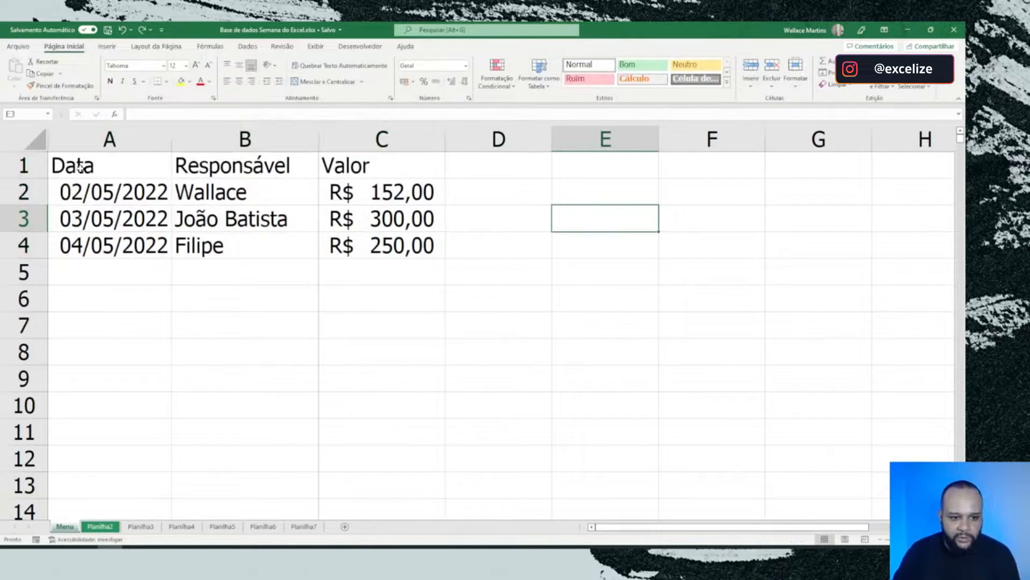
Step: Widen the Data, Responsável and Valor columns (A to C) slightly beyond their contents
double_click(170, 139)
drag(320, 132, 347, 136)
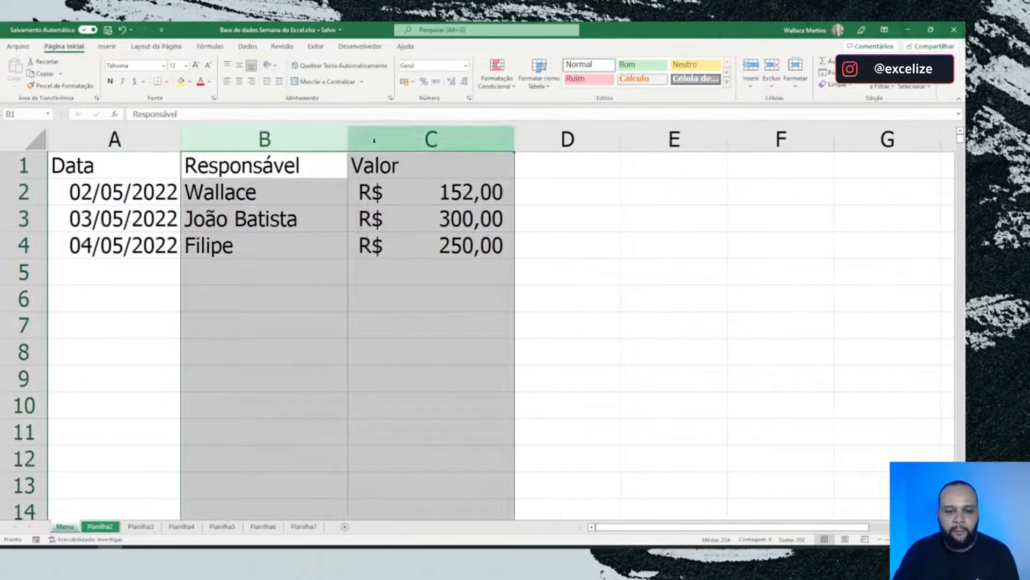
click(437, 163)
drag(507, 139, 528, 139)
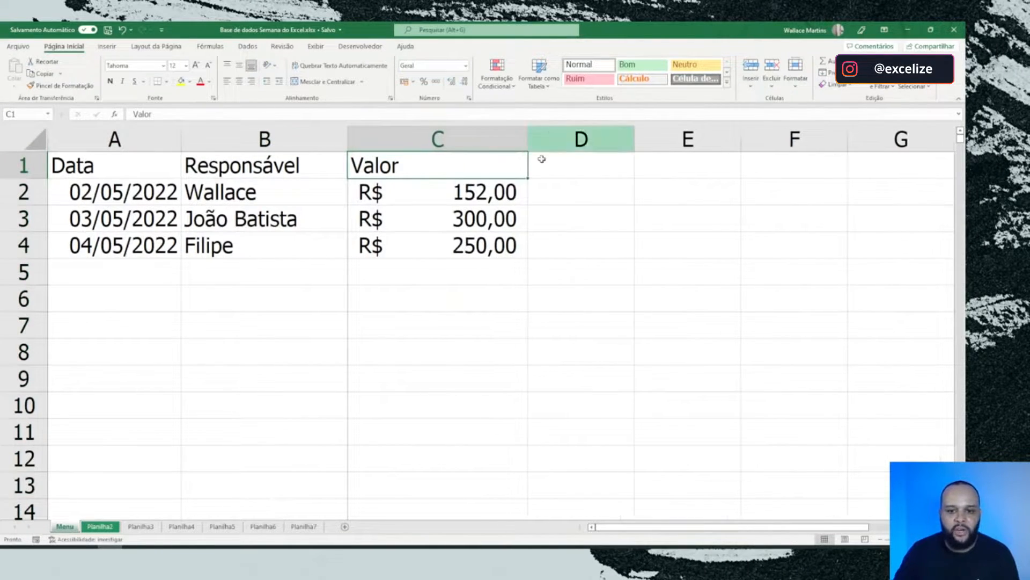
click(558, 198)
Step: Fill the header cells A1:C1 with the dark teal theme color and set their font color to white
drag(140, 167, 374, 168)
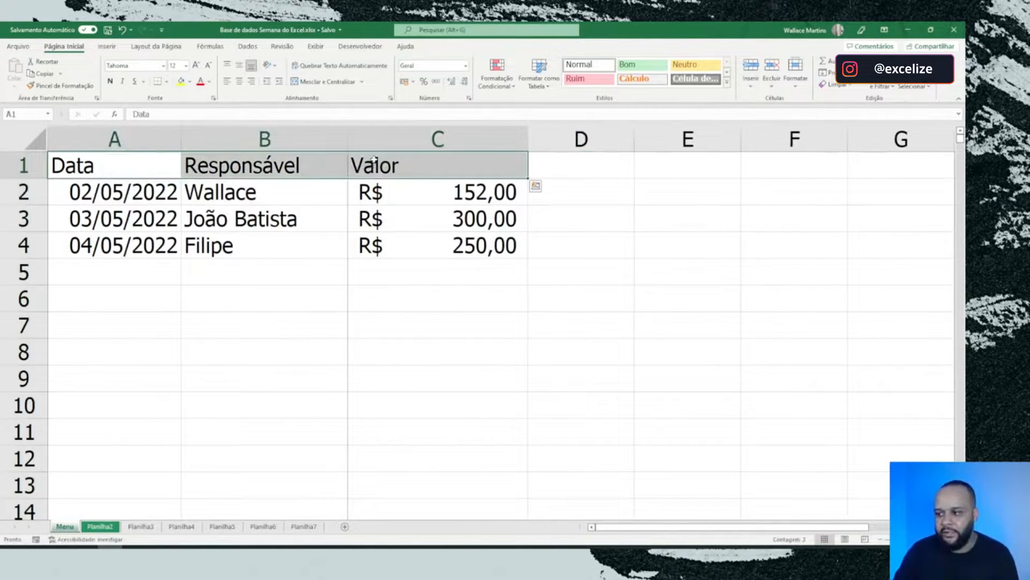
click(189, 81)
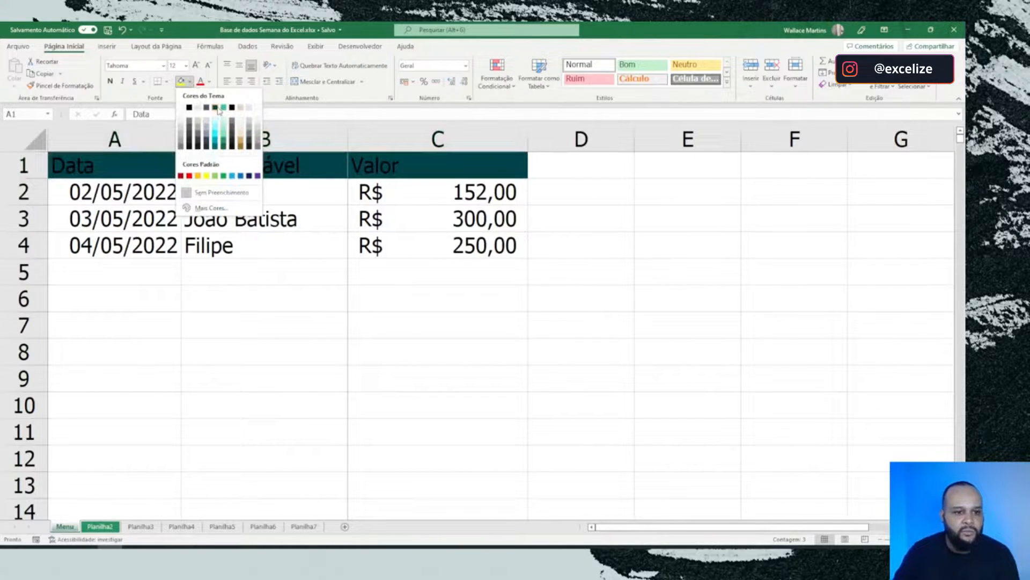
click(216, 107)
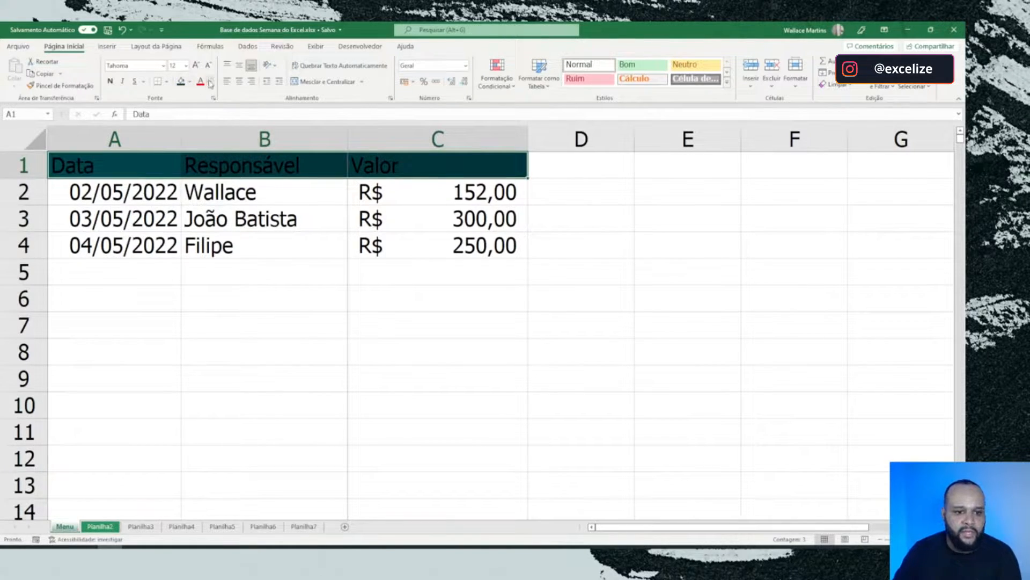
click(210, 82)
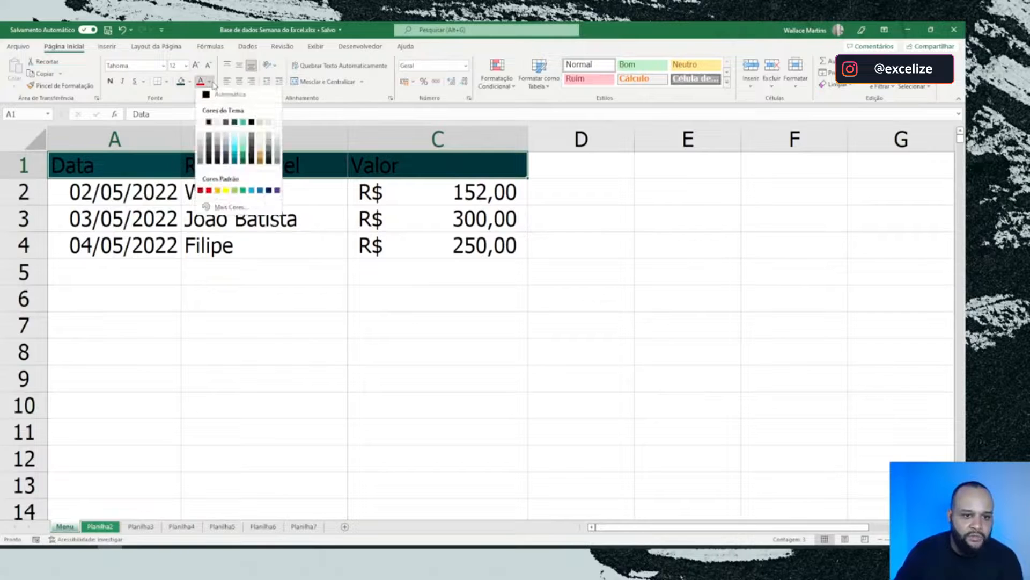
click(204, 124)
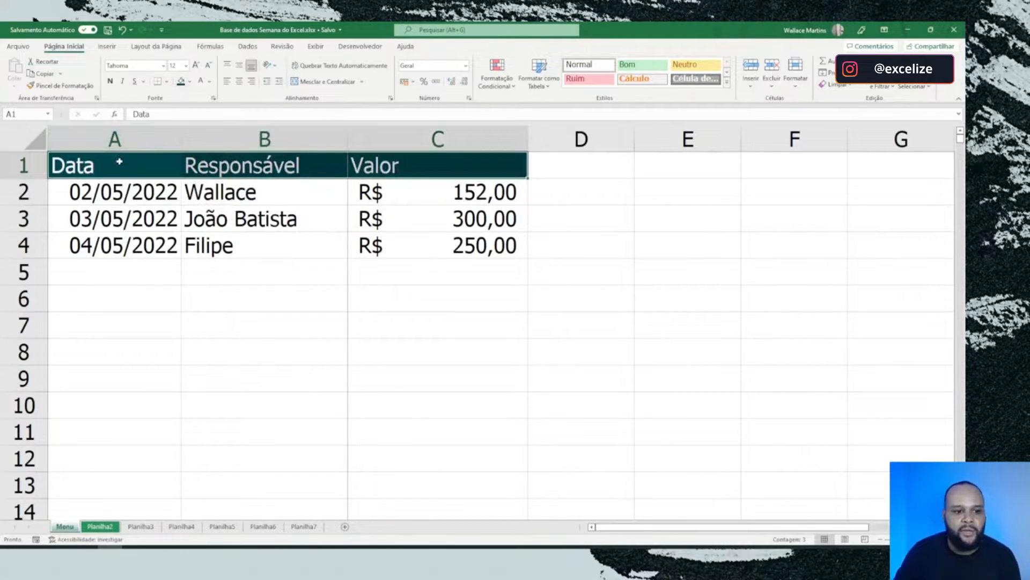
Step: Apply all borders to the data range A1:C4
drag(120, 161, 440, 243)
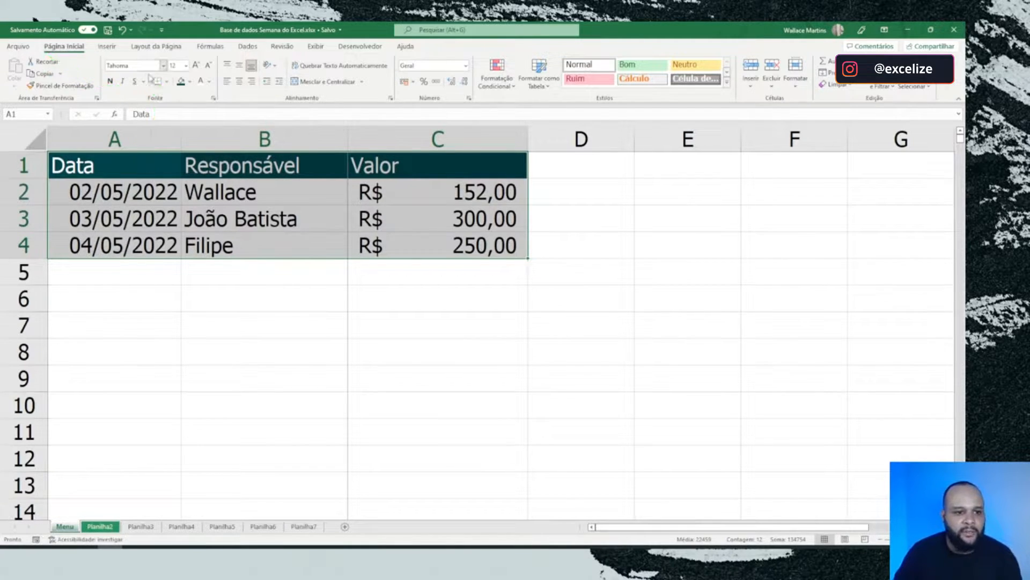
click(167, 81)
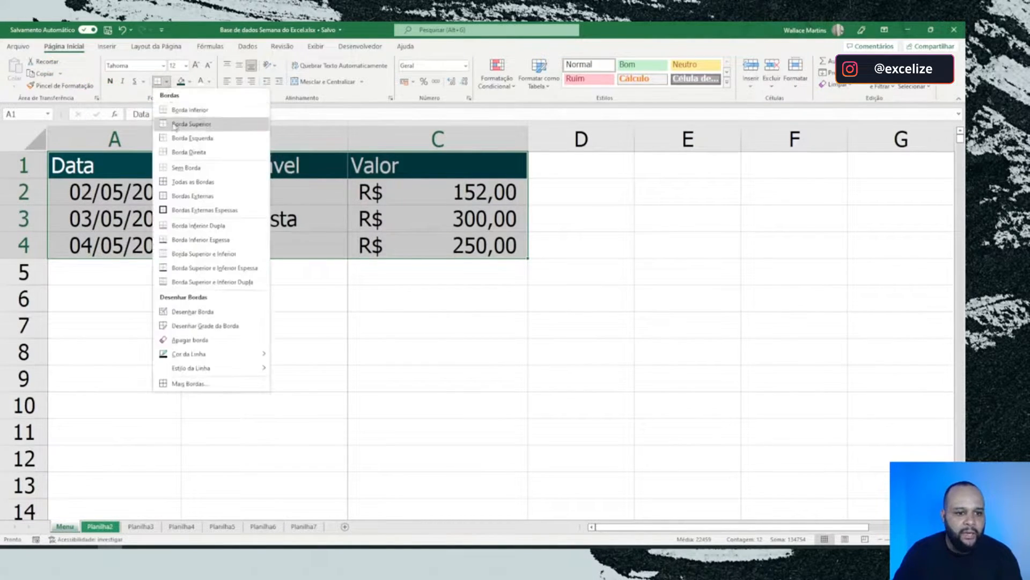
click(193, 183)
click(532, 219)
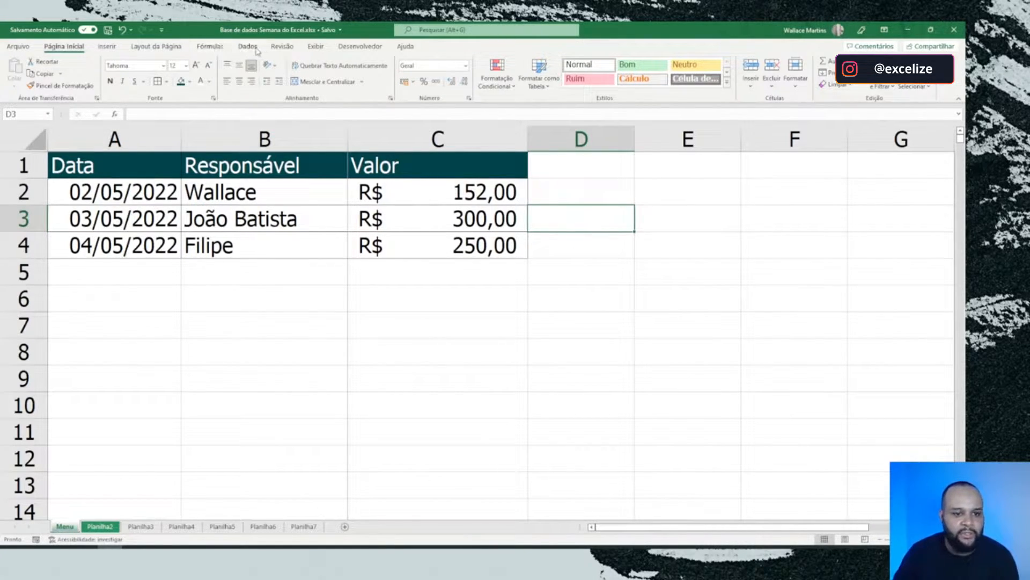
Step: Hide the gridlines on the Planilha2 worksheet
click(279, 47)
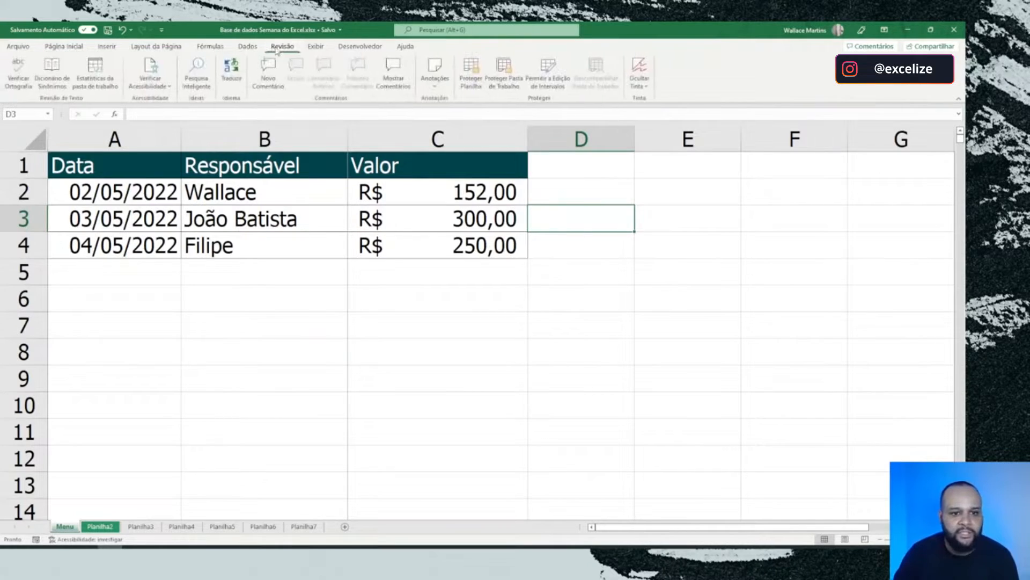
click(316, 46)
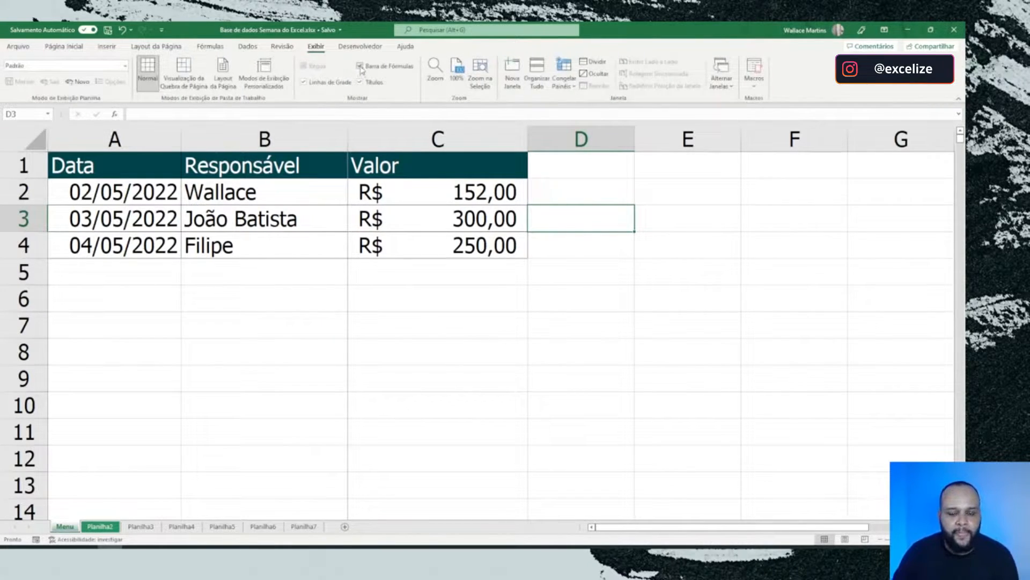
click(304, 82)
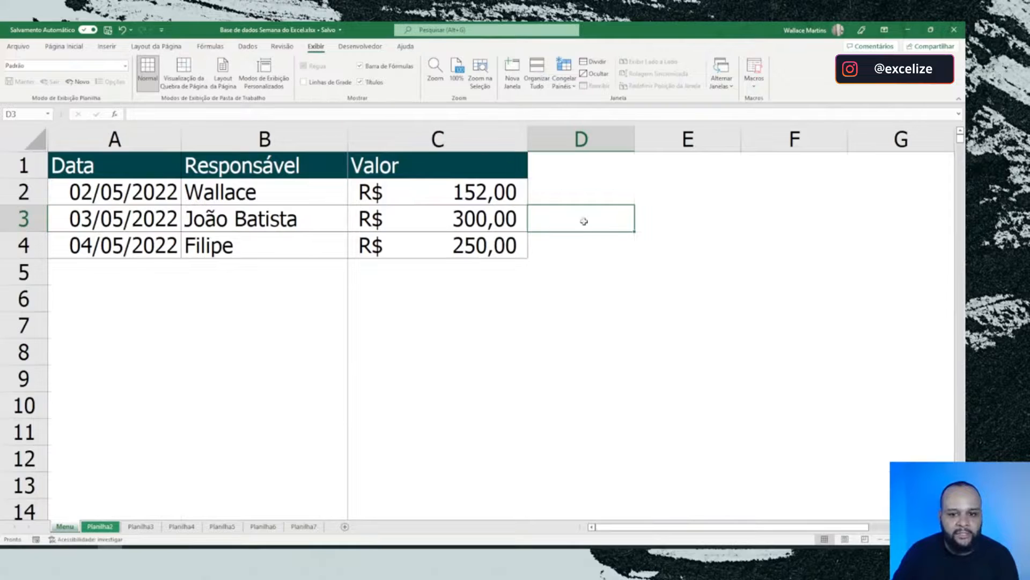
click(672, 214)
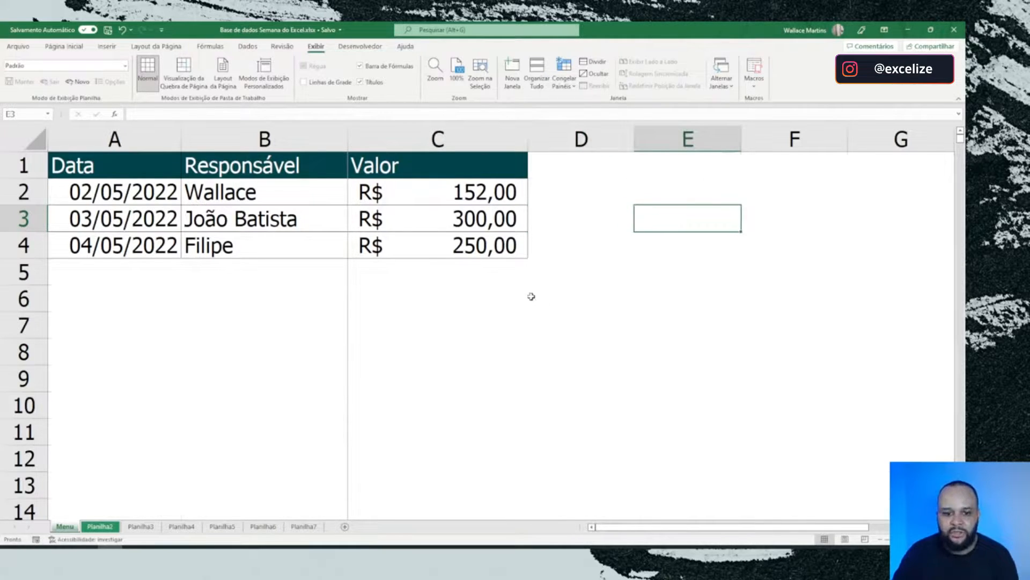
click(697, 333)
click(704, 383)
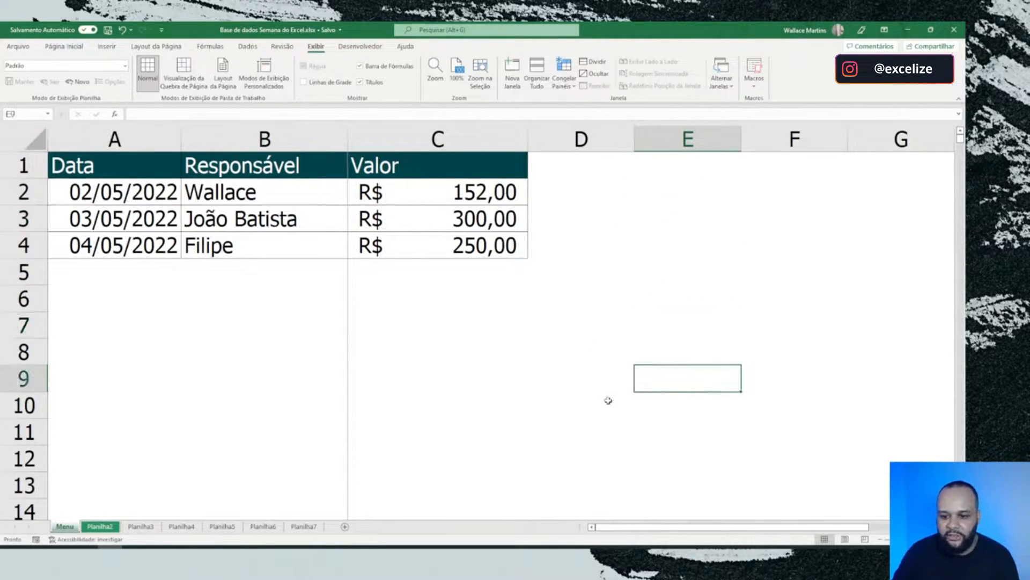
click(500, 407)
click(728, 355)
click(820, 356)
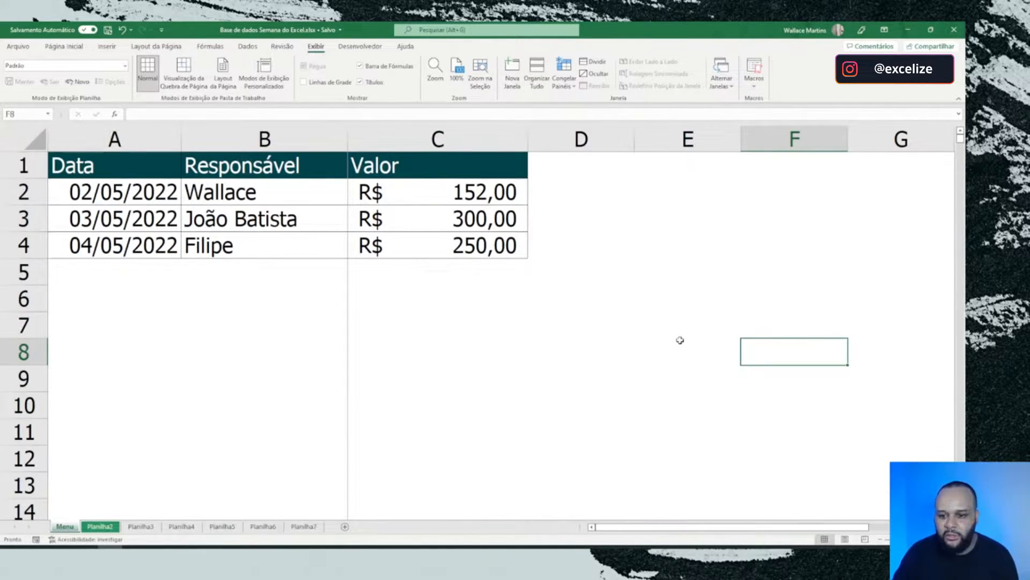
drag(685, 272, 738, 523)
click(773, 346)
scroll(379, 300, up, 18)
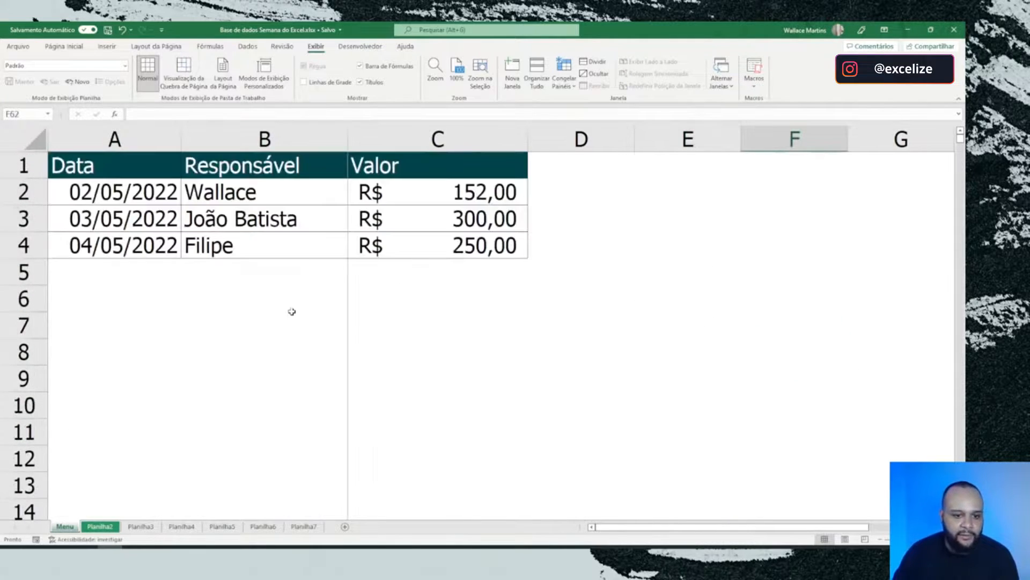
drag(115, 173, 437, 241)
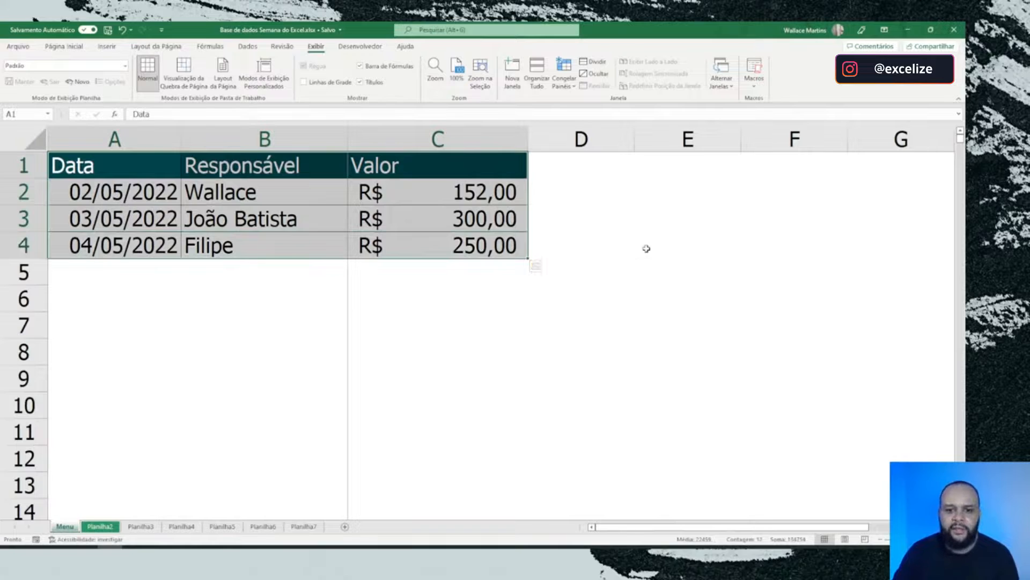
click(646, 248)
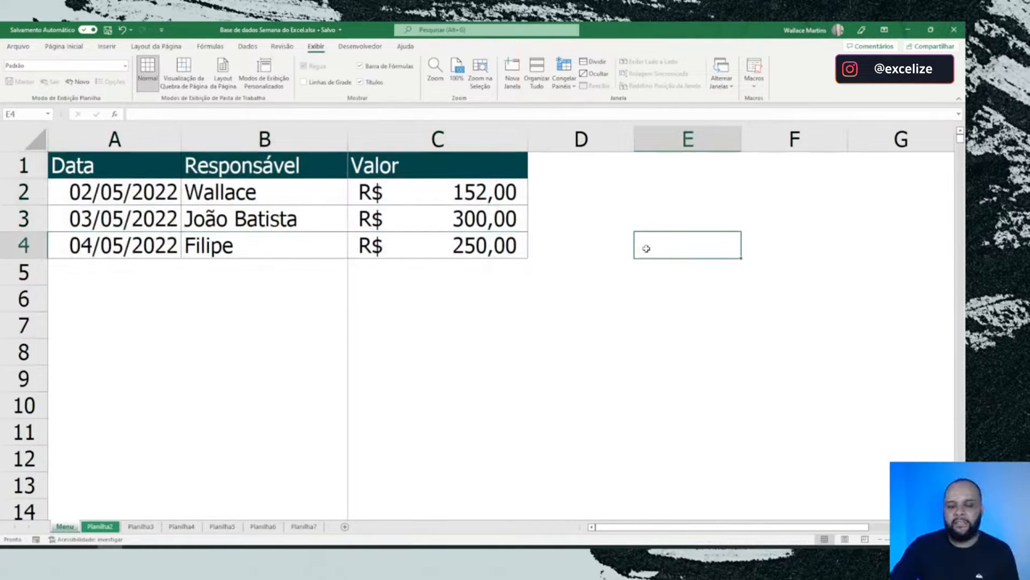
Step: Left-align the contents of the Data column (column A)
click(97, 132)
scroll(247, 78, up, 6)
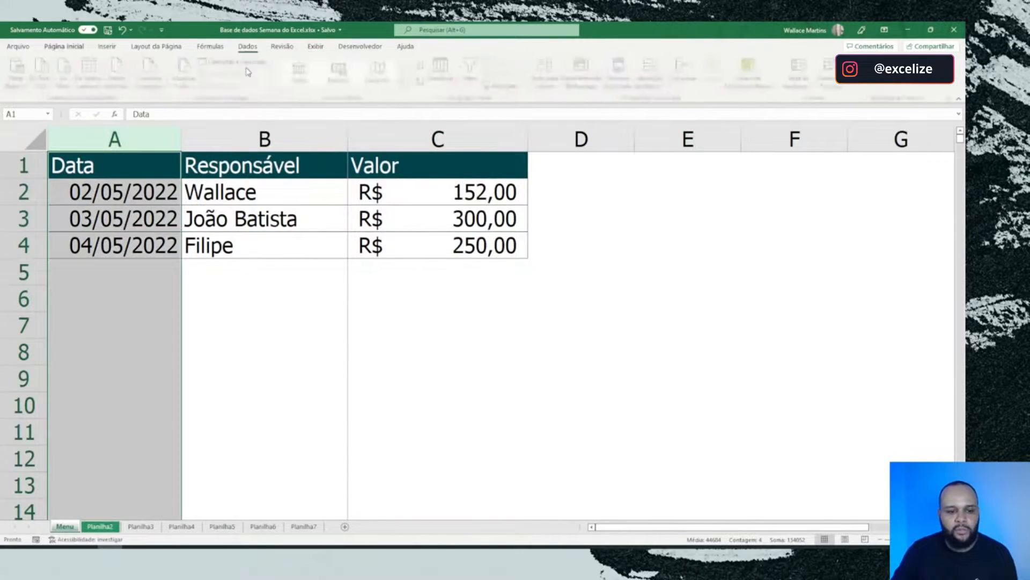
click(228, 81)
click(391, 239)
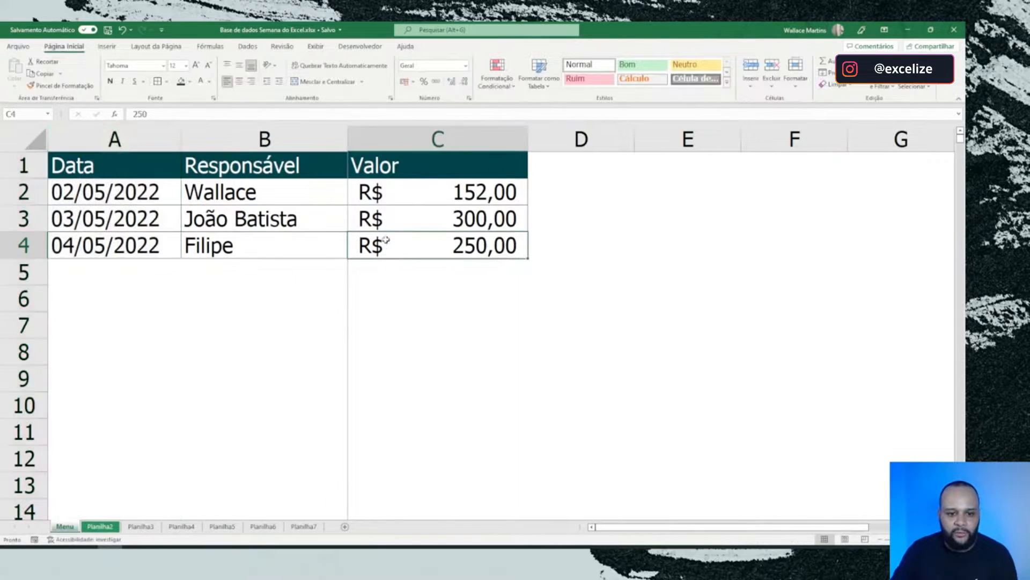
click(629, 271)
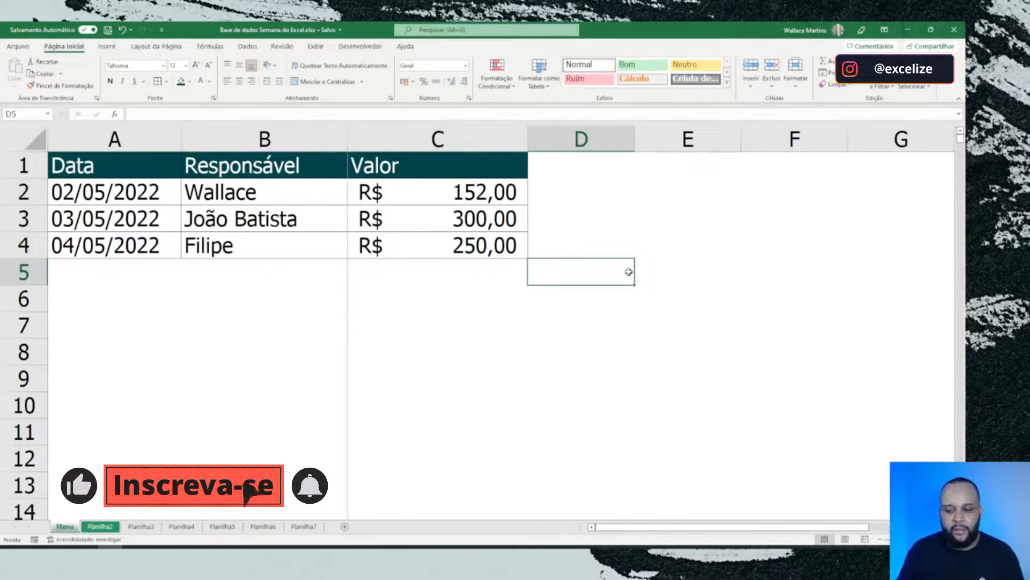
Step: Copy the range A1:C4 and paste it at F1, keeping the source column widths
click(244, 199)
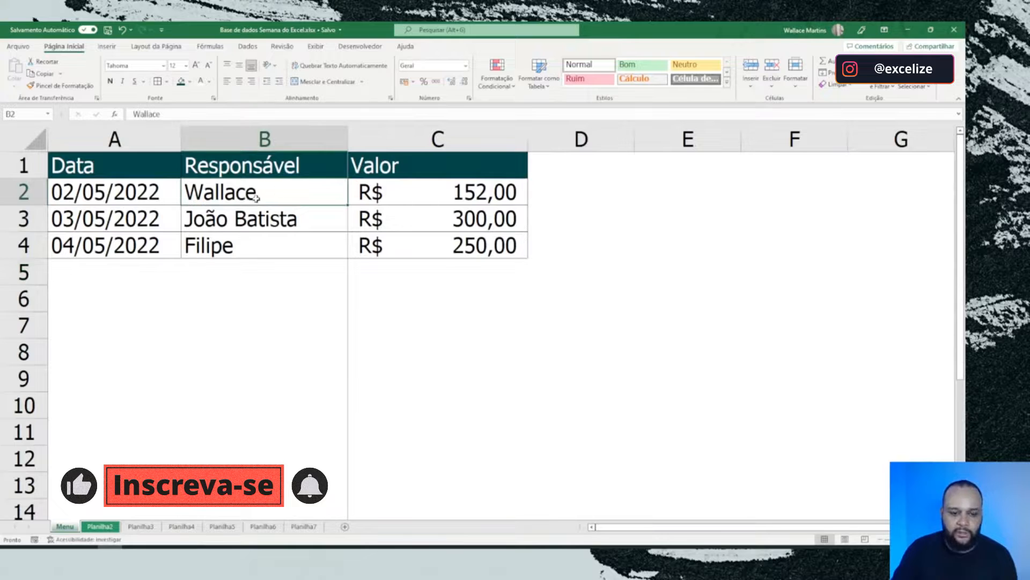
drag(114, 177, 400, 246)
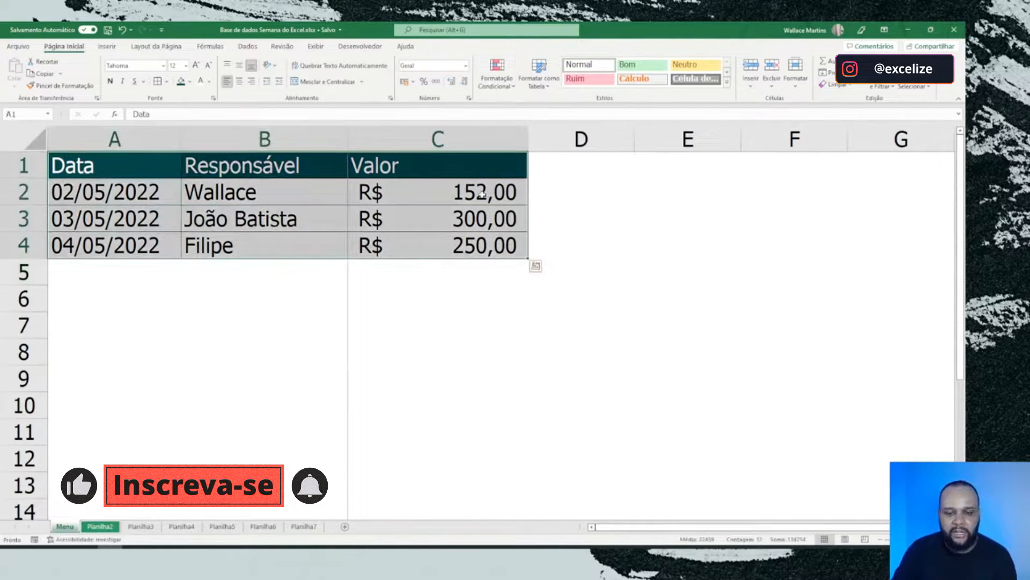
key(ctrl+c)
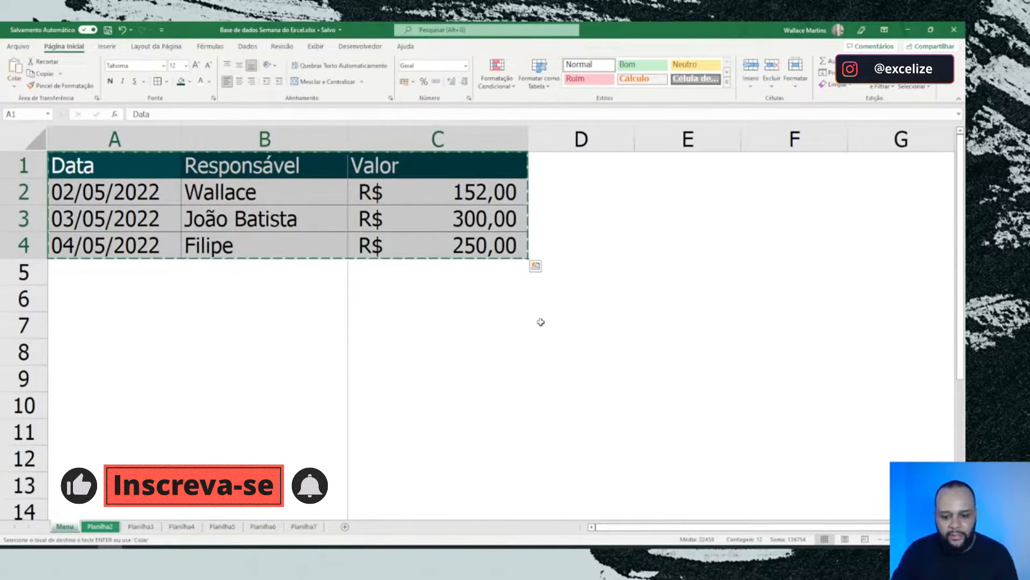
drag(697, 527, 746, 527)
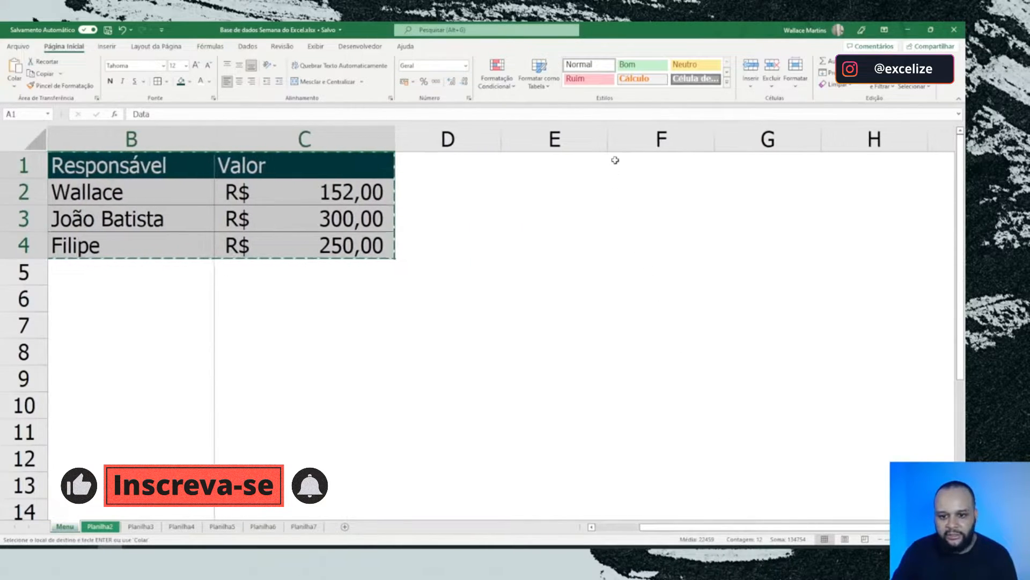
right_click(612, 159)
mouse_move(719, 231)
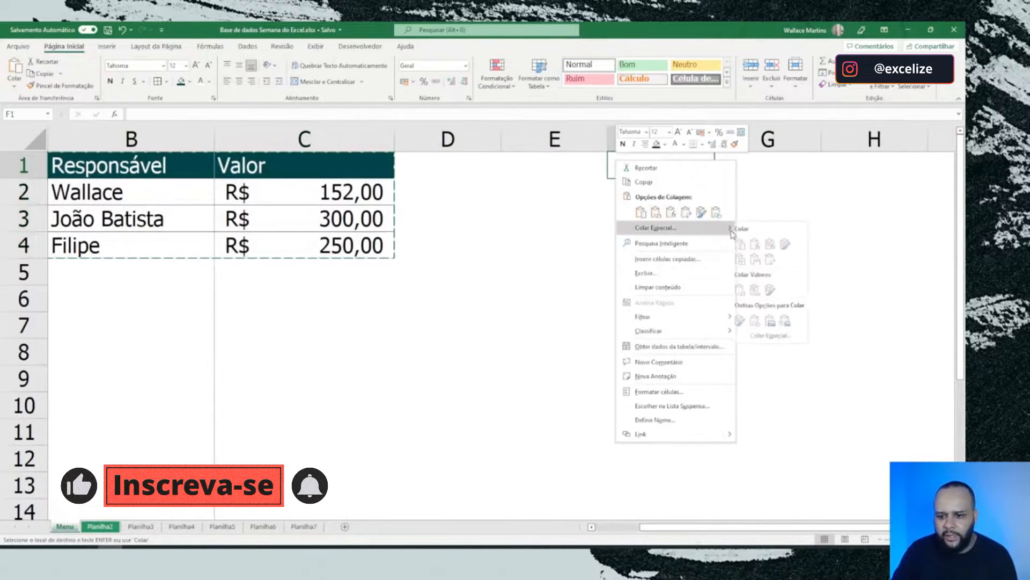
click(761, 260)
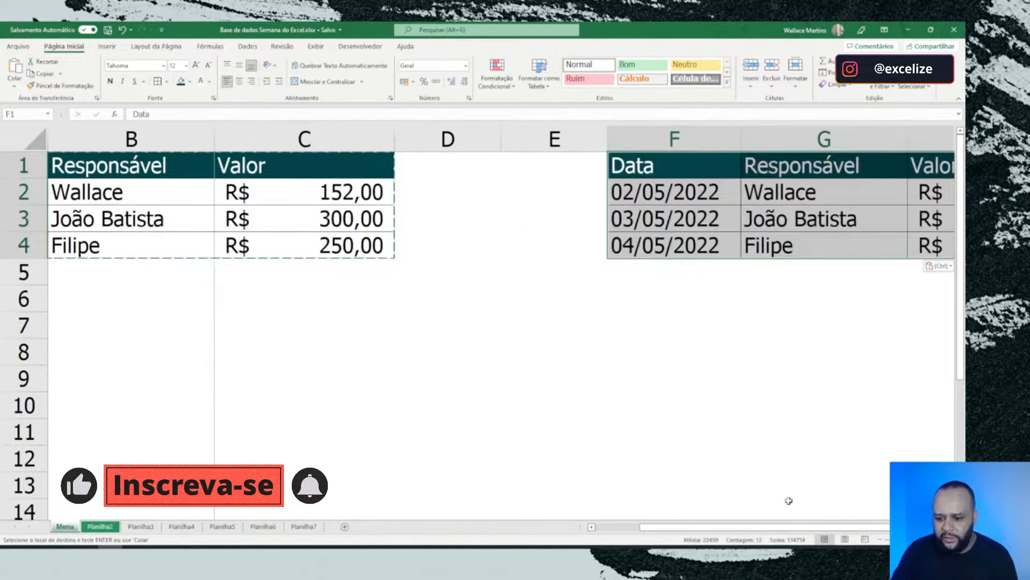
drag(805, 526, 849, 524)
click(783, 403)
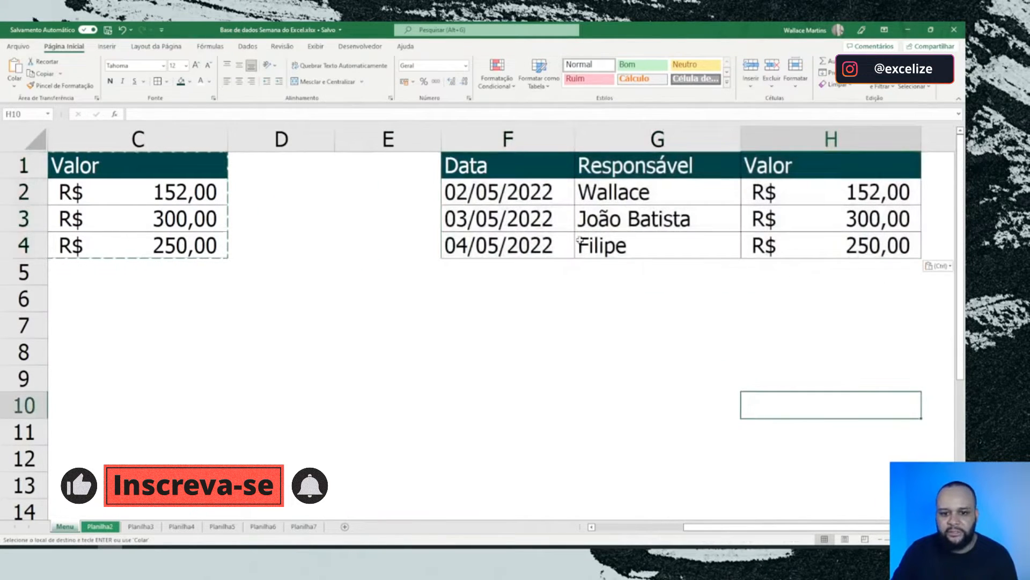
Step: Format the copied range F1:H4 as a table with headers, using the light style with a dark teal header
click(585, 194)
click(539, 72)
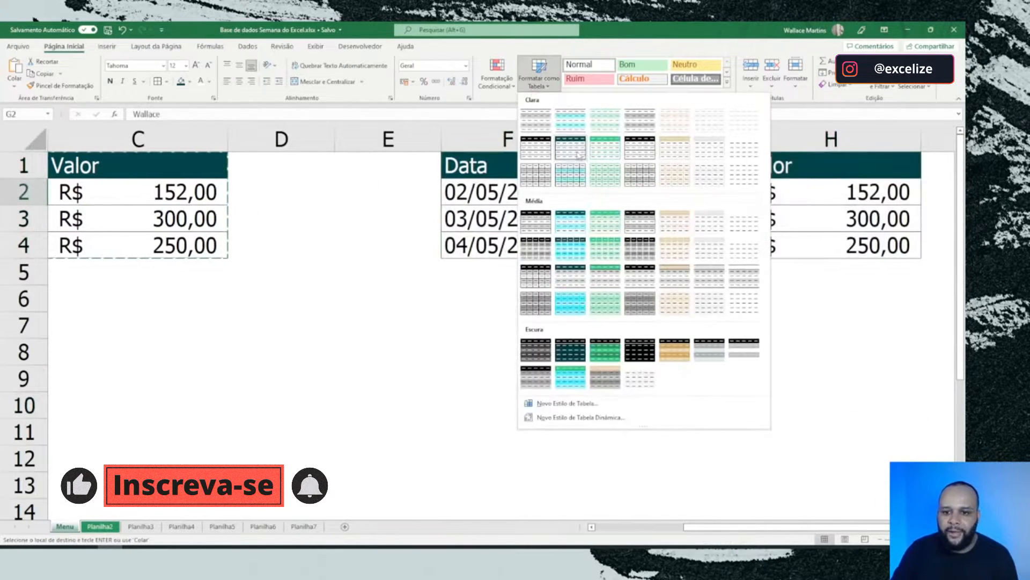
click(566, 154)
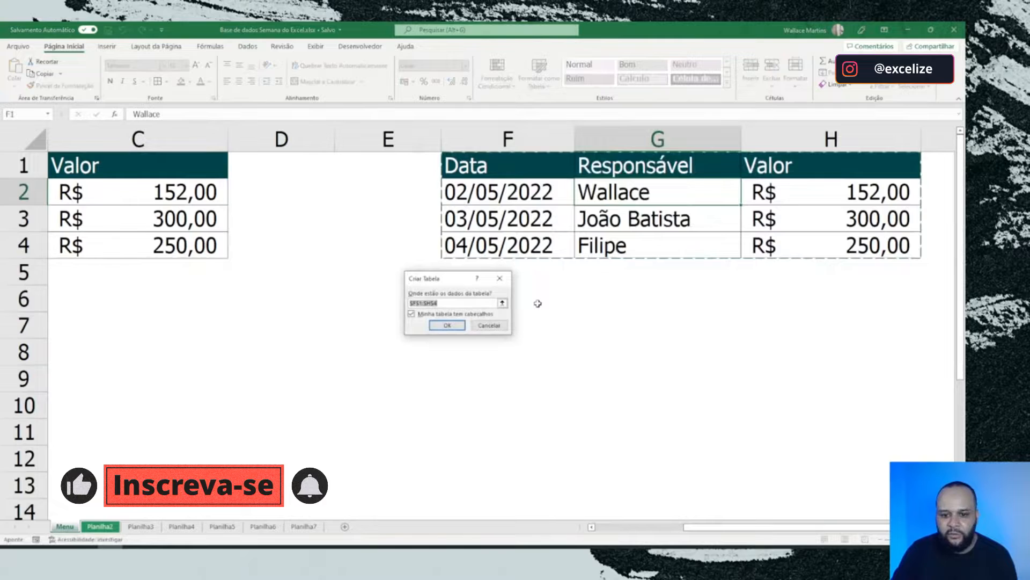
click(455, 324)
click(634, 324)
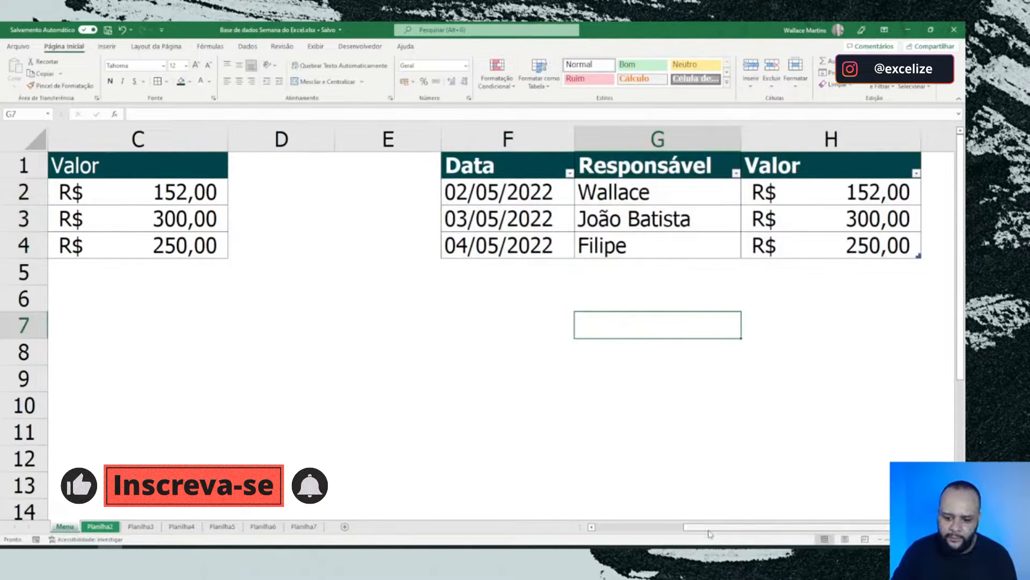
mouse_move(703, 533)
mouse_down()
mouse_move(663, 532)
mouse_move(701, 533)
mouse_up()
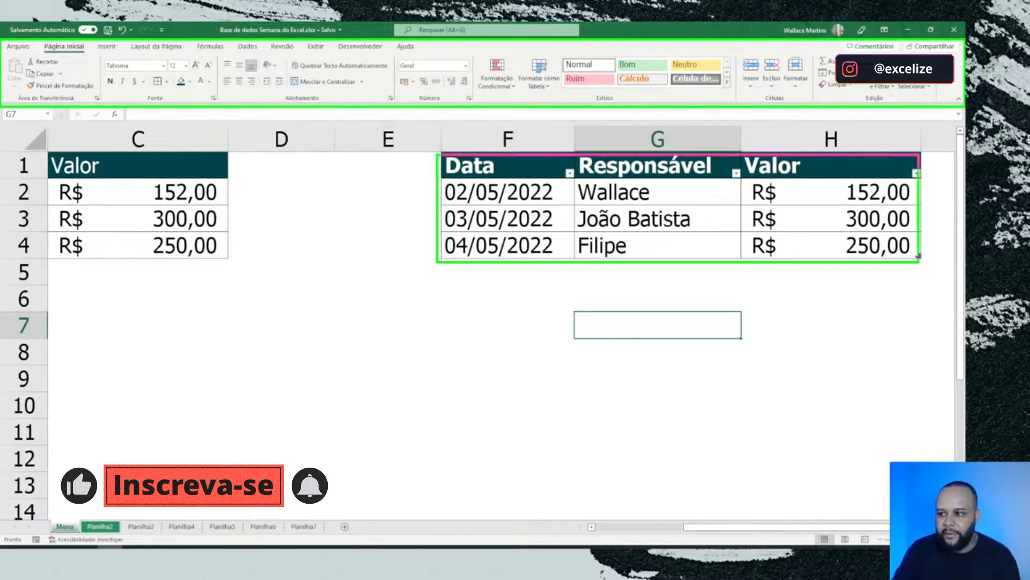
click(545, 216)
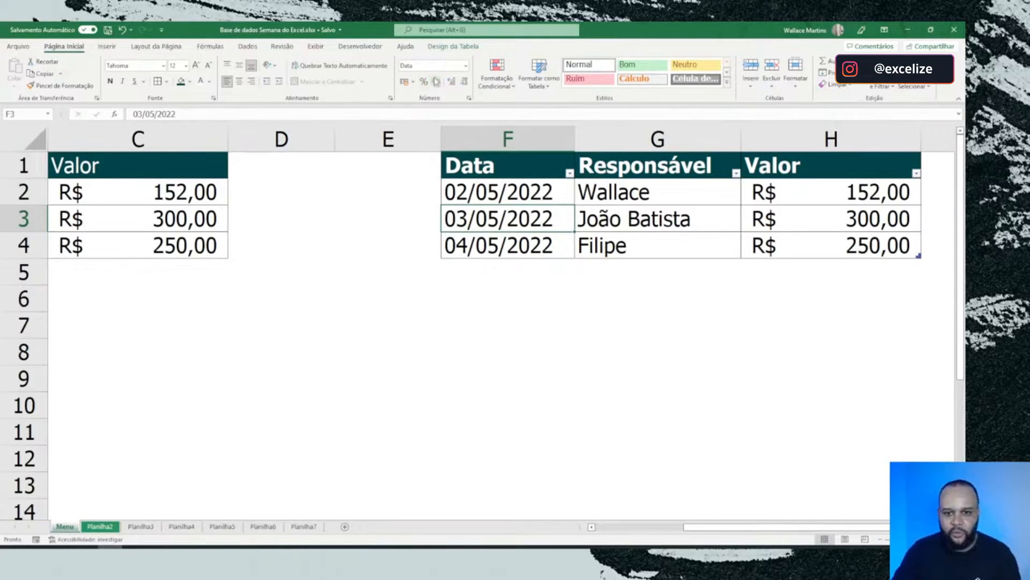
click(499, 266)
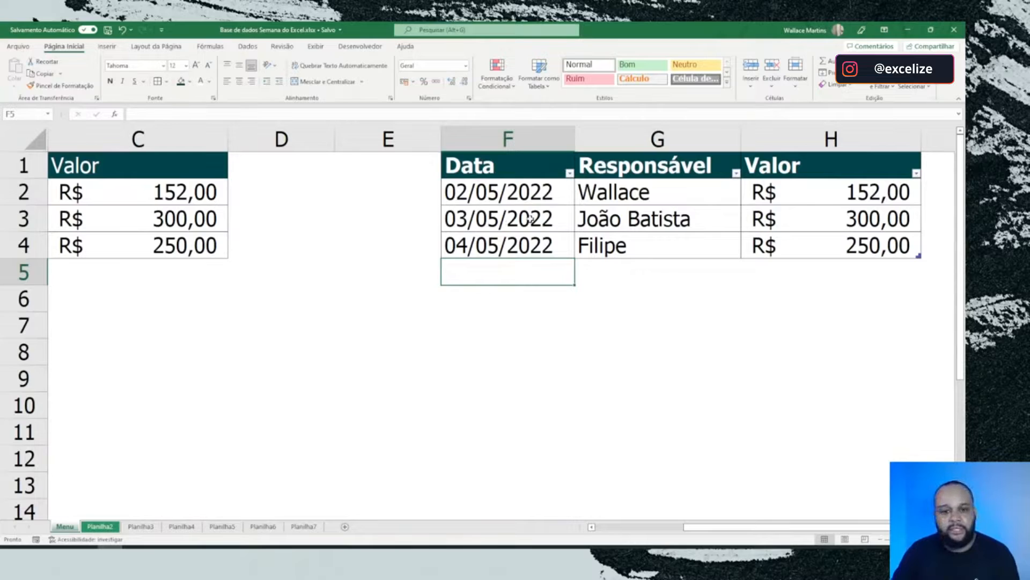
click(306, 265)
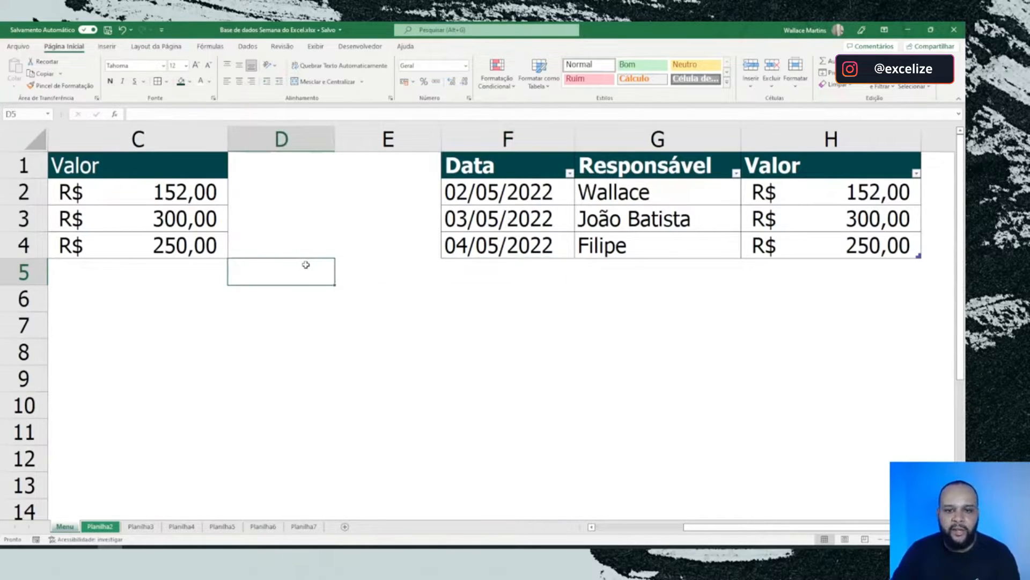
click(602, 215)
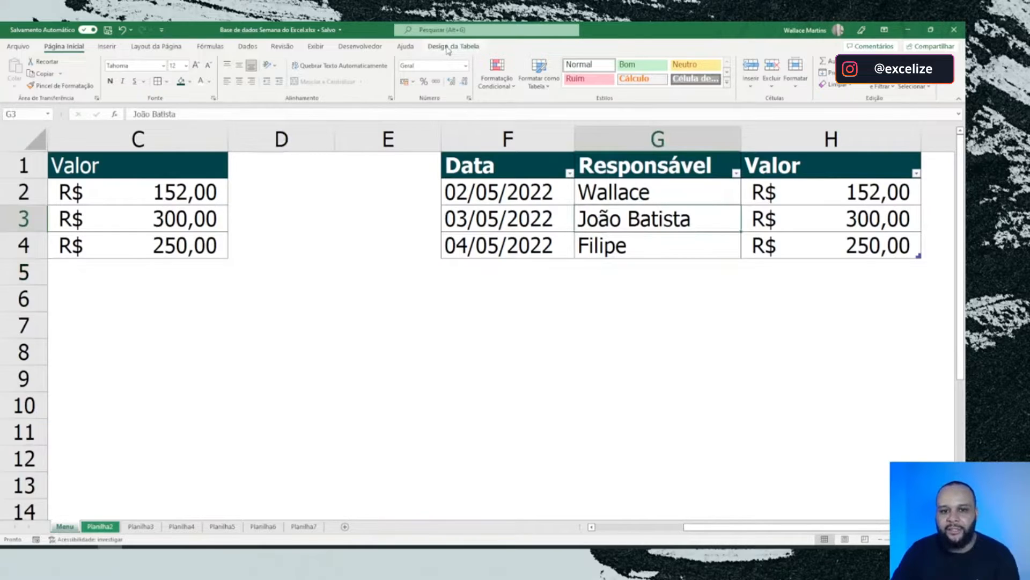
Step: Draw a rounded rectangle over about D5:F8 between the two data ranges, and delete it again
click(106, 46)
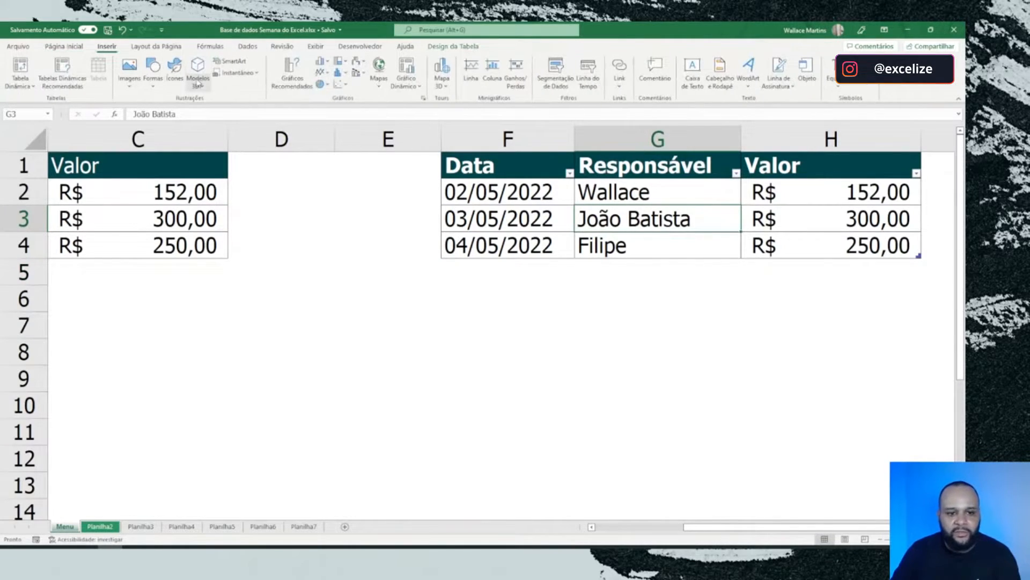
click(153, 73)
click(188, 112)
drag(307, 273, 510, 359)
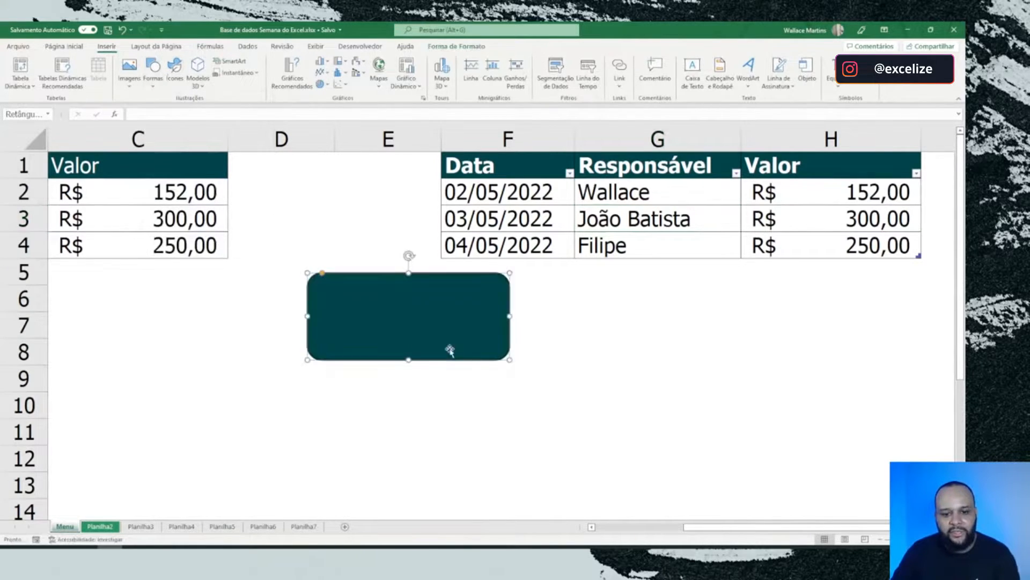
click(591, 346)
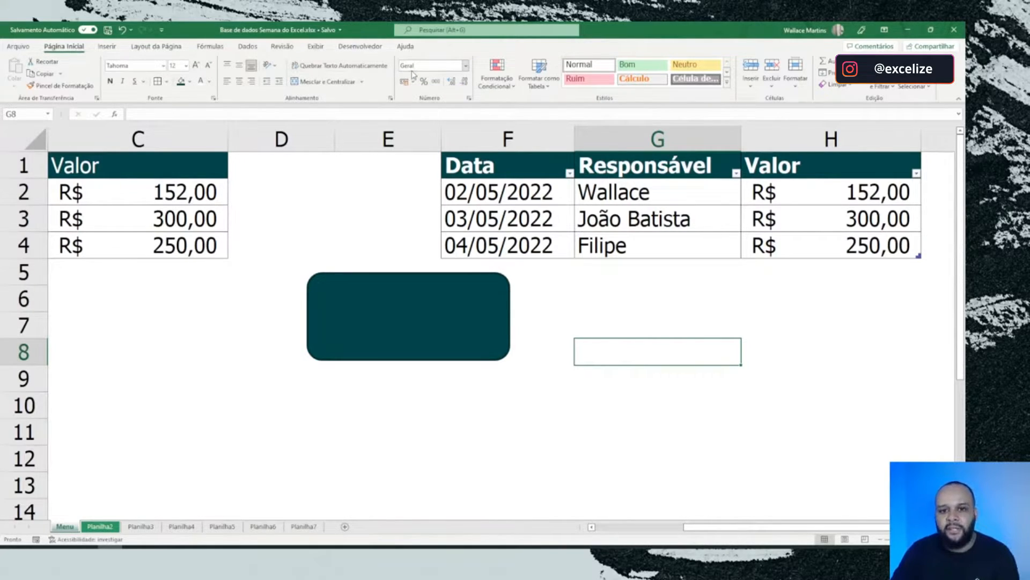
click(451, 300)
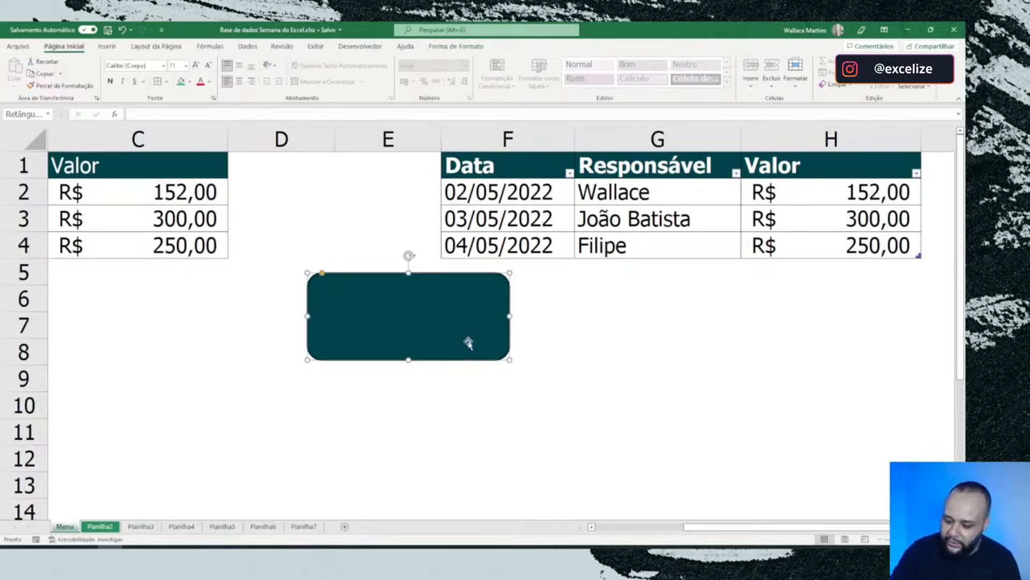
key(Delete)
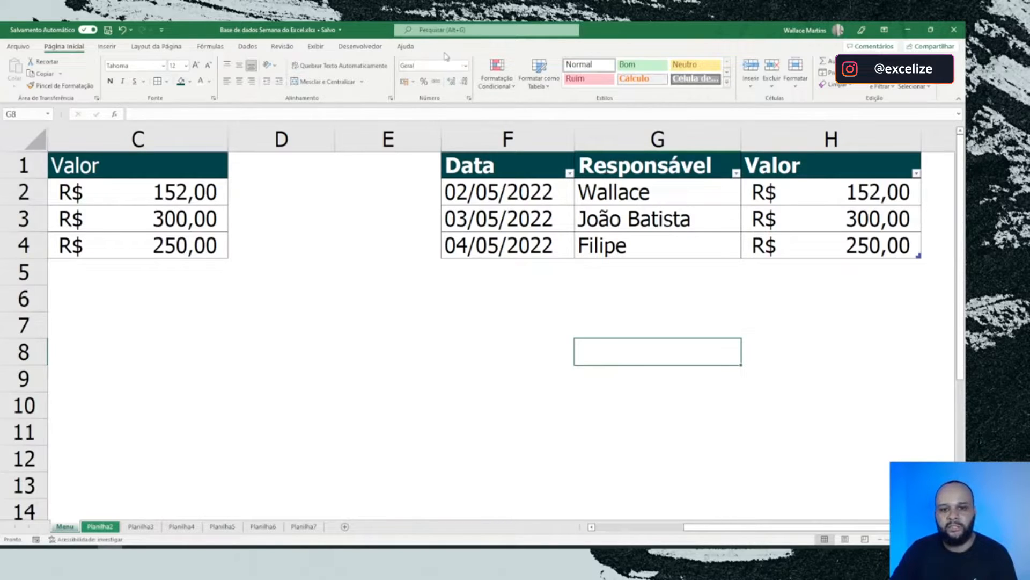
Step: Compare the manually formatted range A1:C4 with the table in F1:H4, including the table's design options
drag(676, 350, 138, 380)
click(396, 335)
click(296, 220)
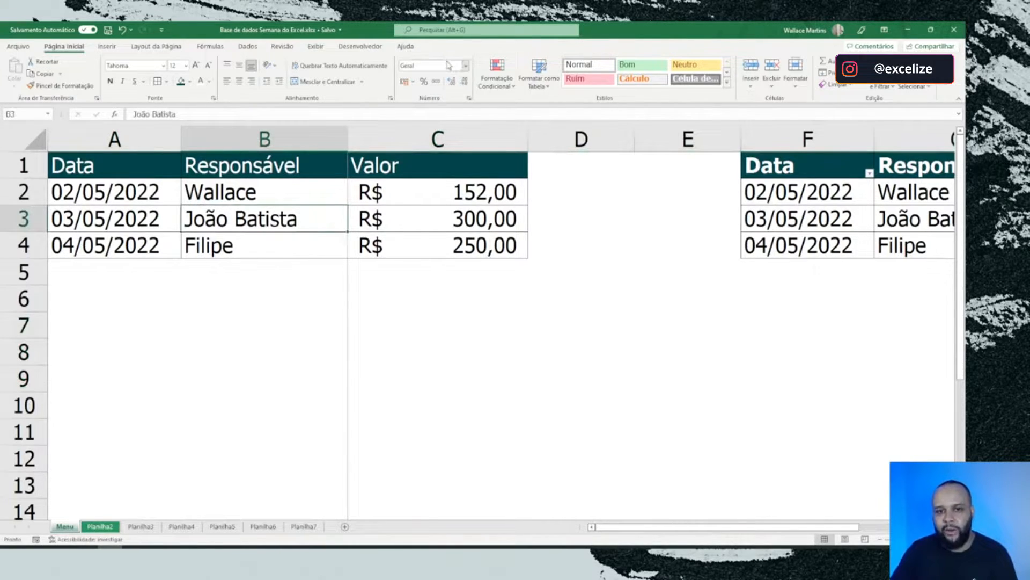
mouse_move(698, 408)
mouse_down()
mouse_move(923, 432)
mouse_move(713, 405)
mouse_up()
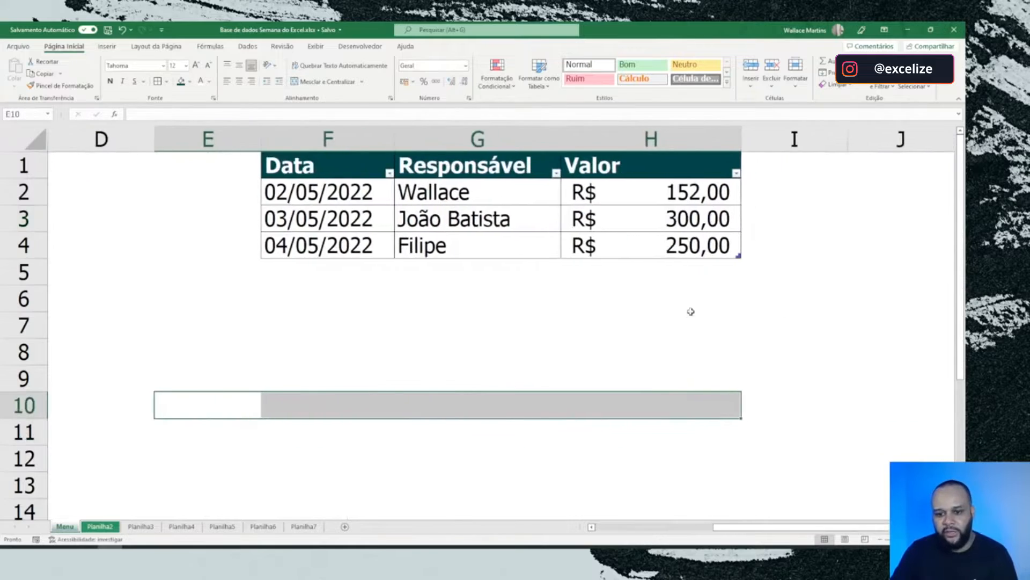
click(455, 218)
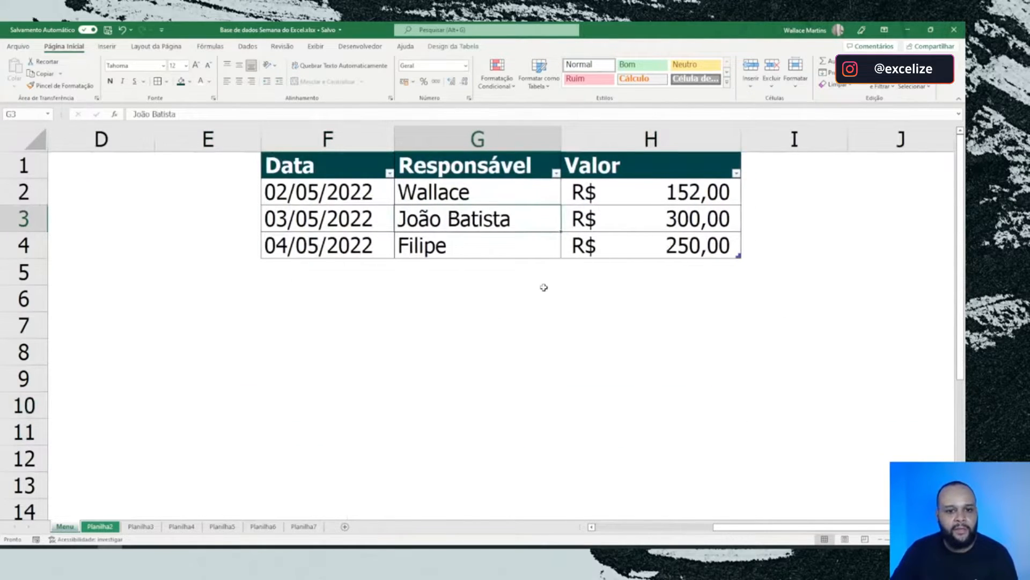
click(458, 47)
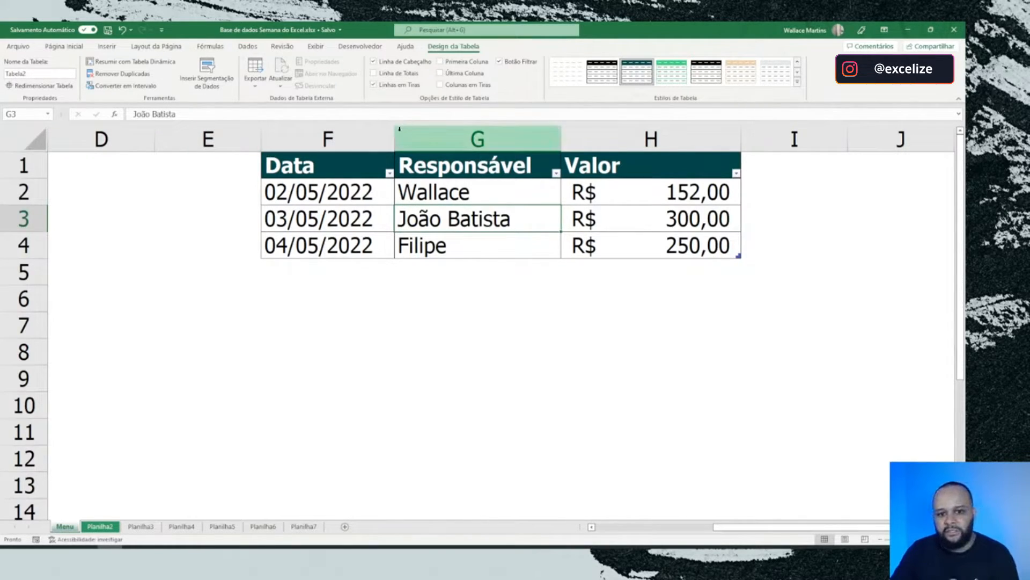
click(682, 283)
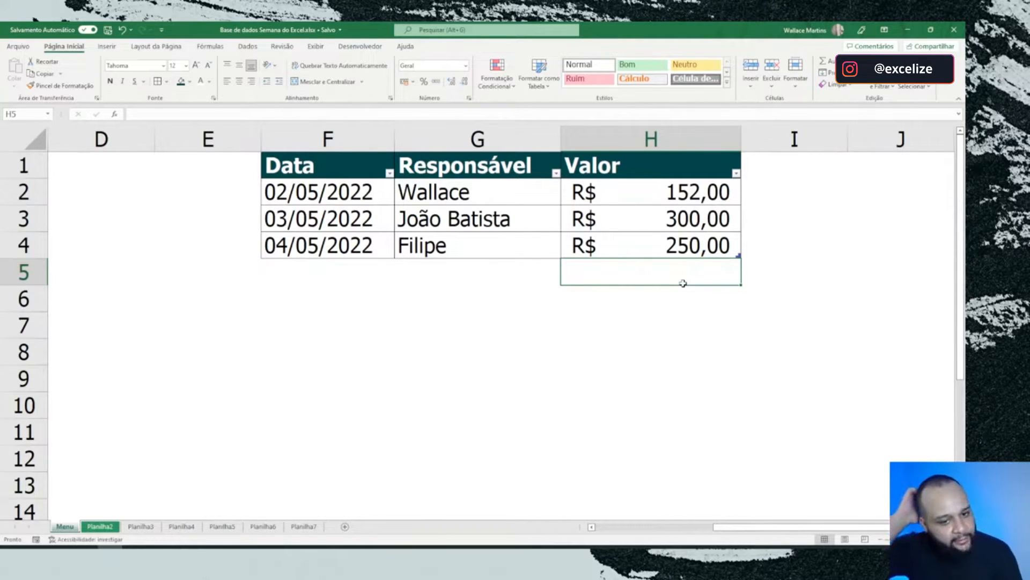
click(339, 195)
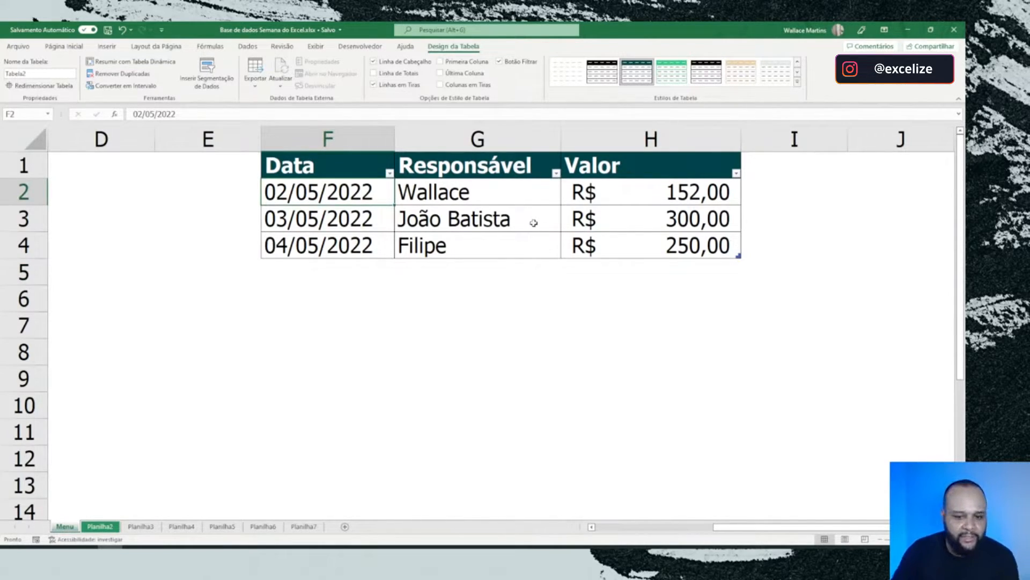
click(605, 273)
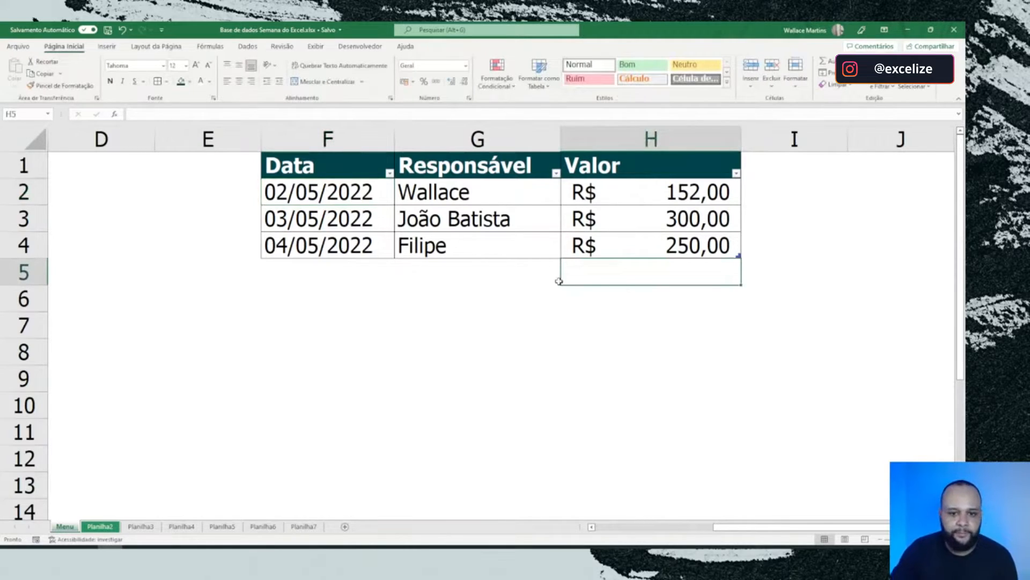
Step: Enter 200 in cell H7, detached from the table by two empty rows
click(654, 246)
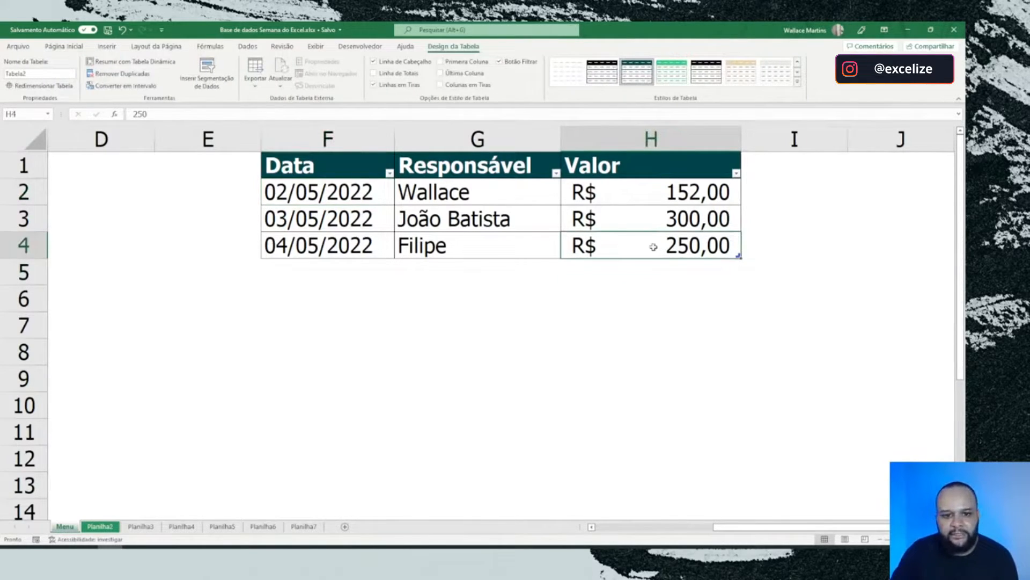
scroll(65, 93, up, 9)
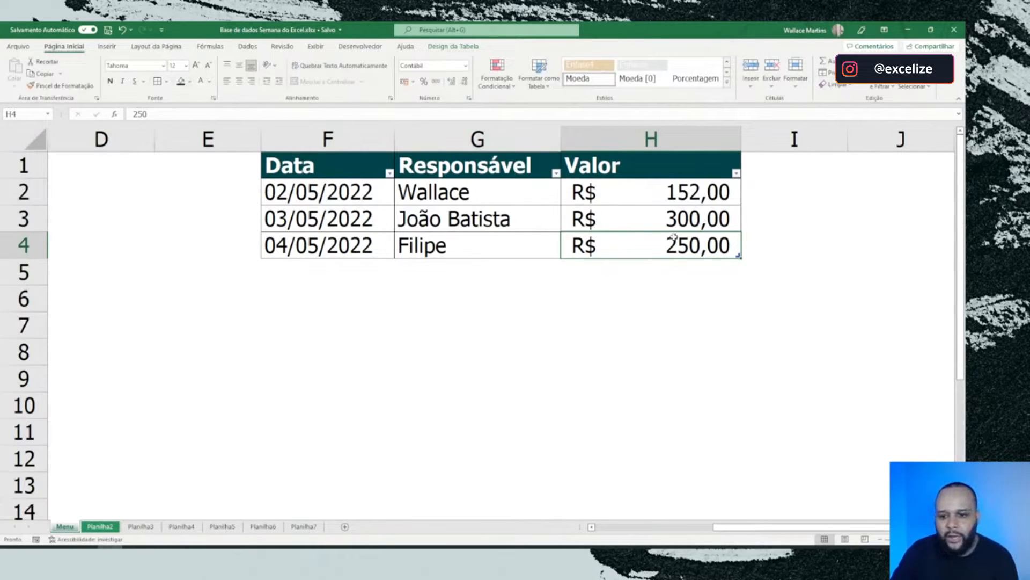
click(675, 272)
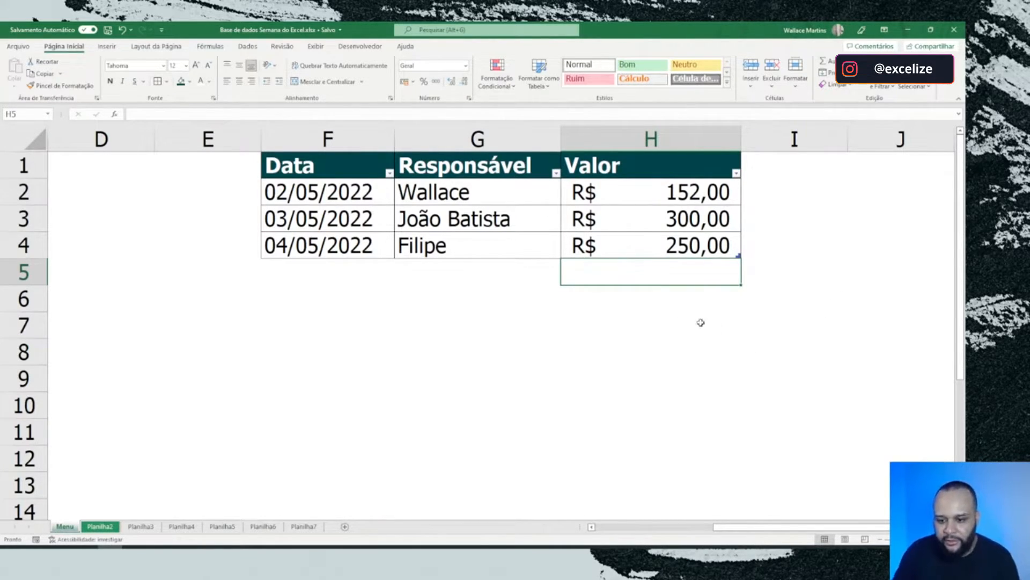
click(665, 313)
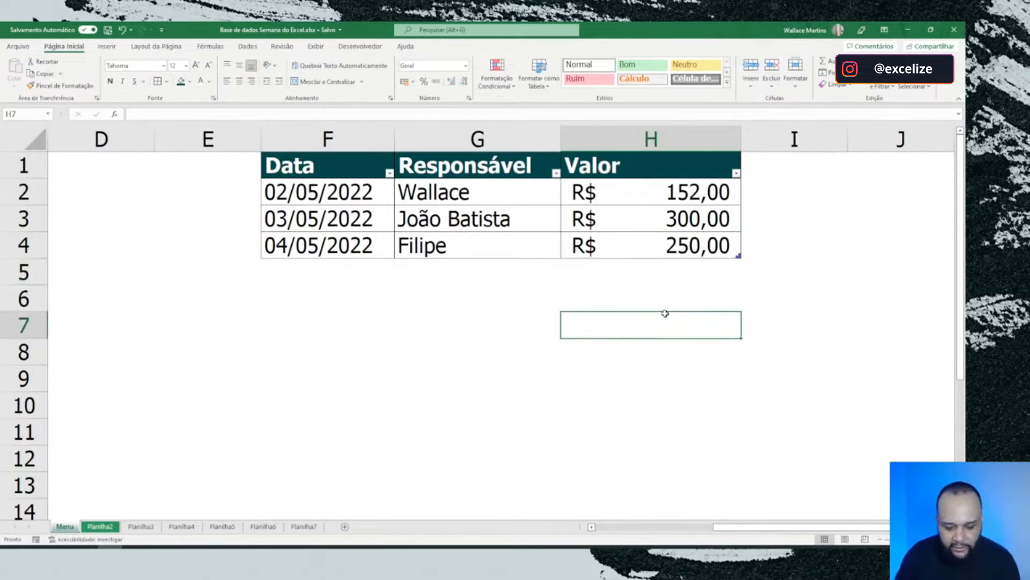
text(200)
key(Return)
click(675, 313)
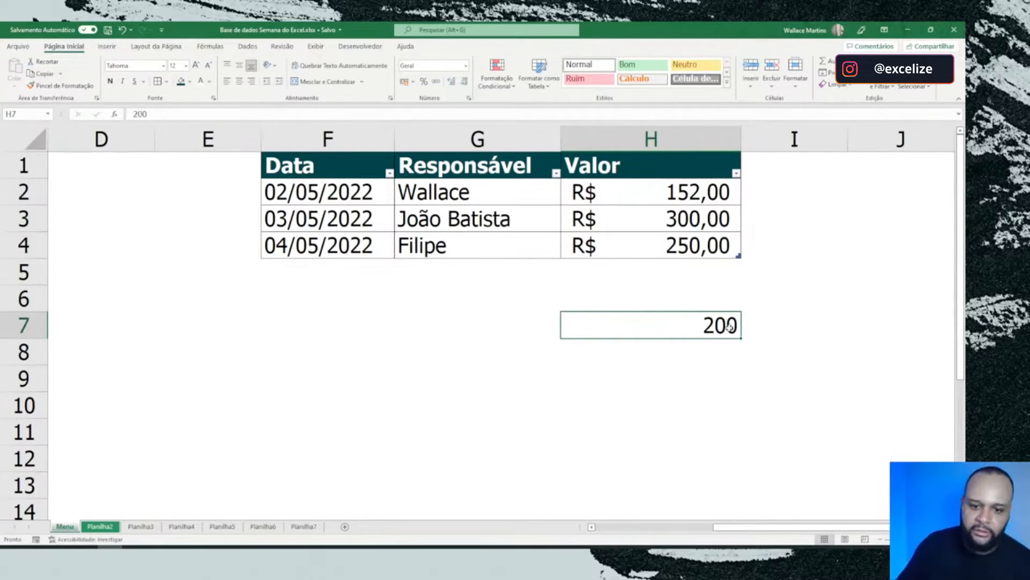
Step: Enter 200 in H5 directly under the table's Valor column, and delete the separate 200 from H7
click(678, 264)
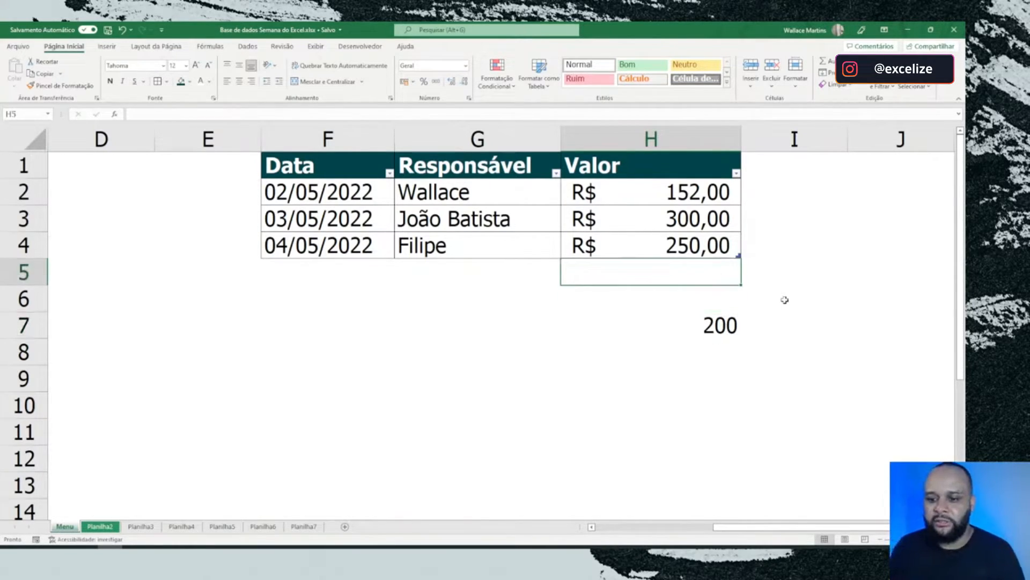
text(200)
key(Return)
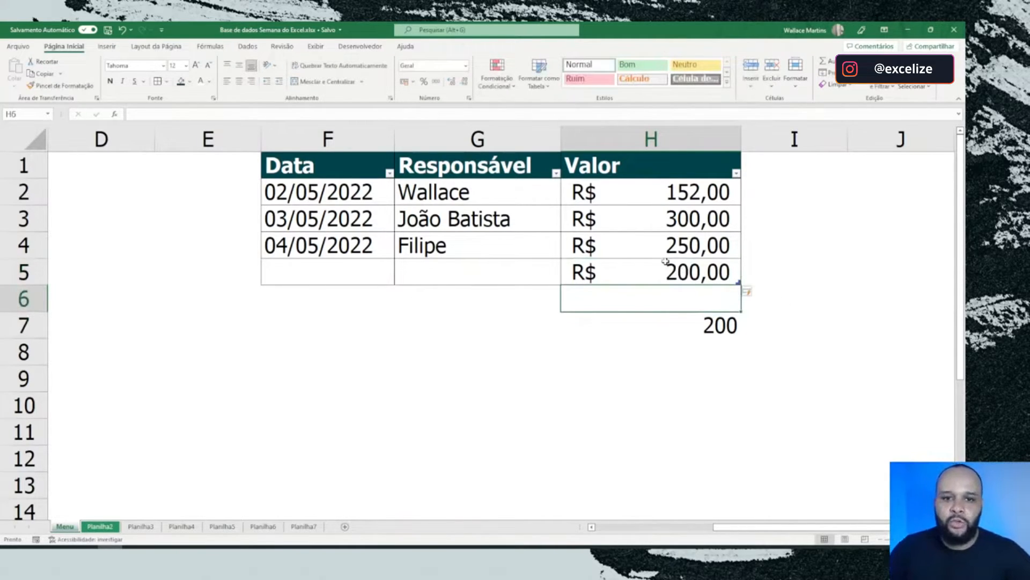
click(712, 319)
key(Delete)
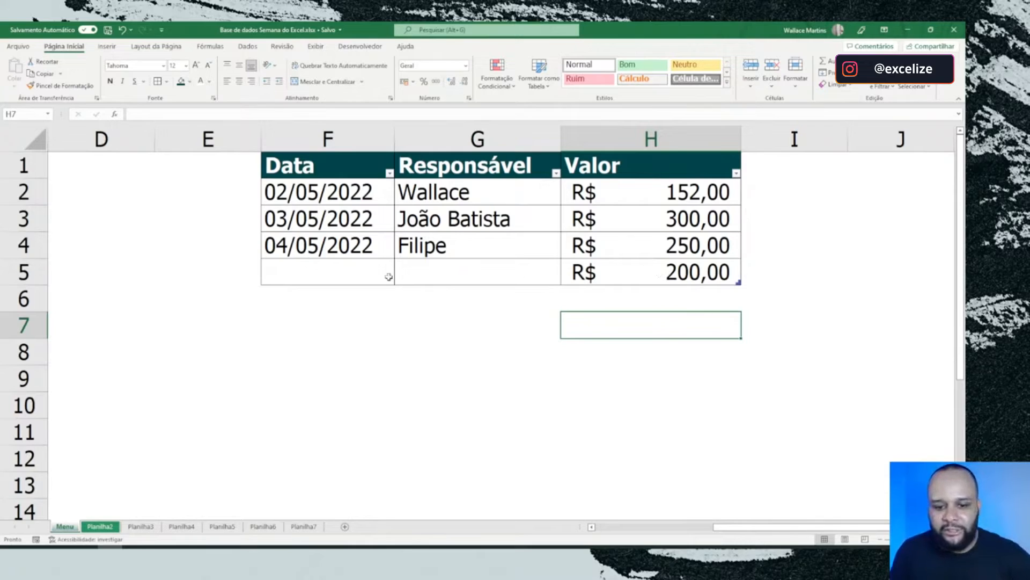
Step: Insert the current date, 02/05/2022, in cell F5 of the new table row
click(336, 275)
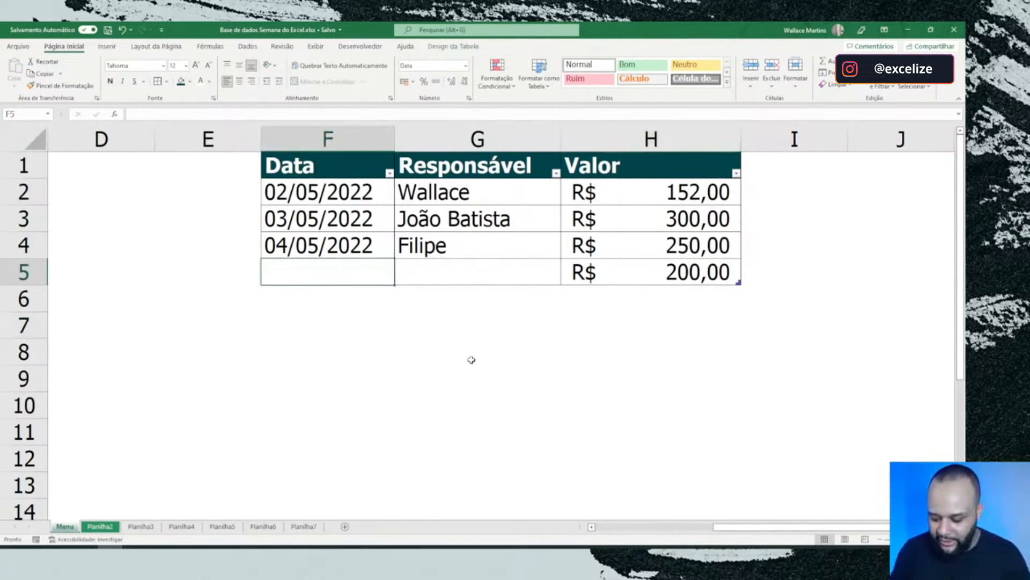
key(ctrl+semicolon)
key(Return)
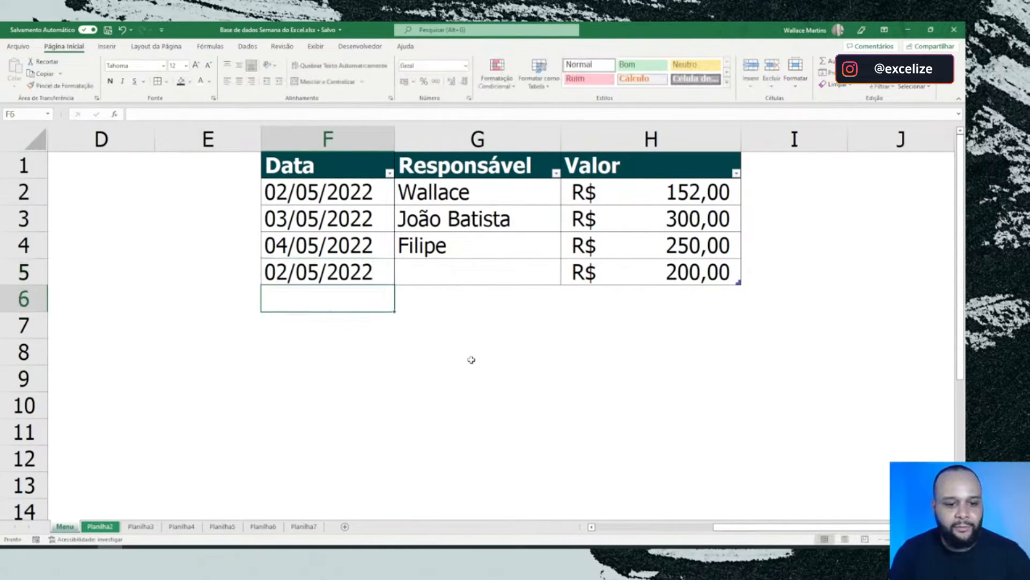
click(373, 267)
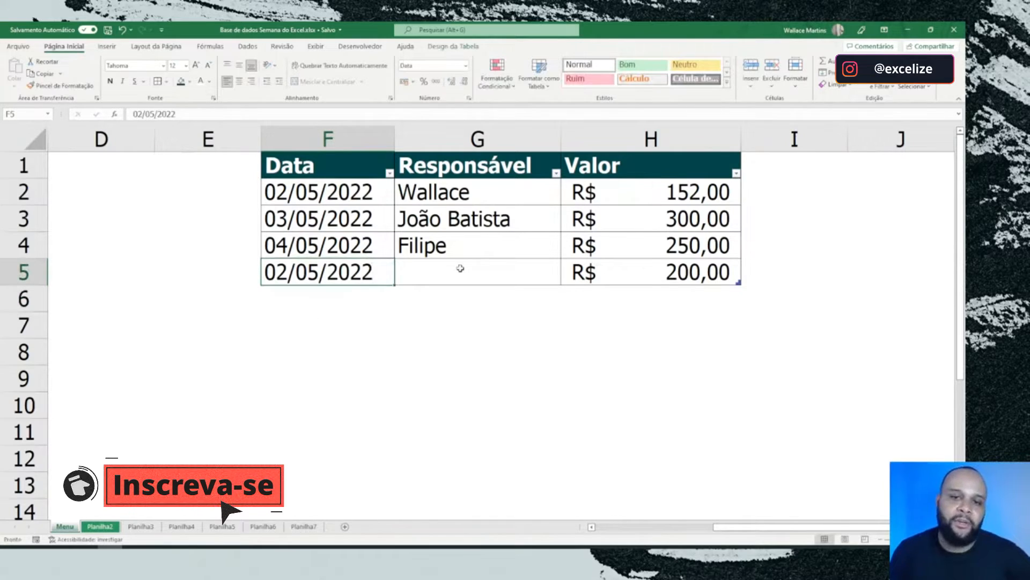
Step: Enter the responsible person's name in cell G5 to complete the new table row
click(459, 268)
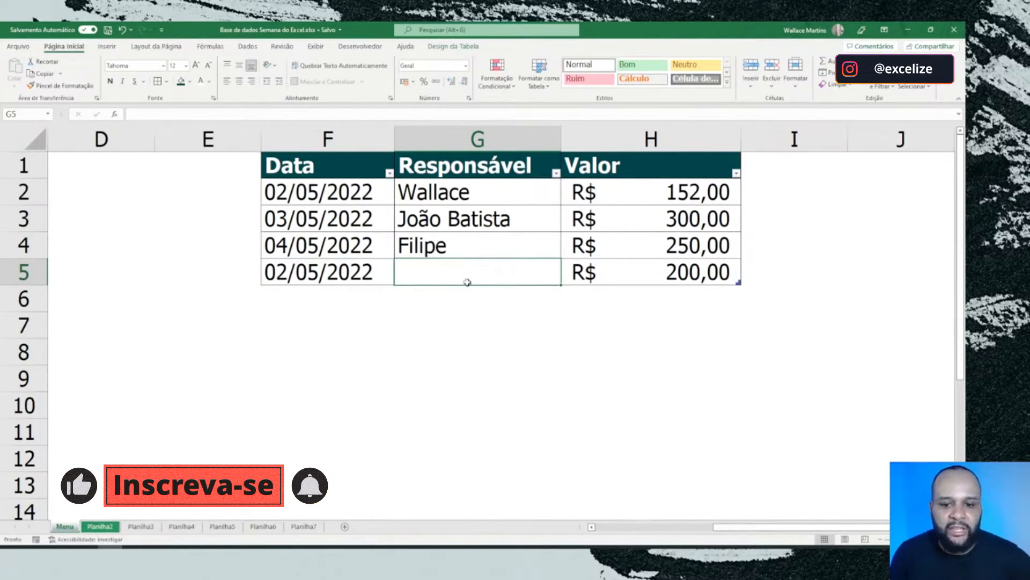
click(460, 297)
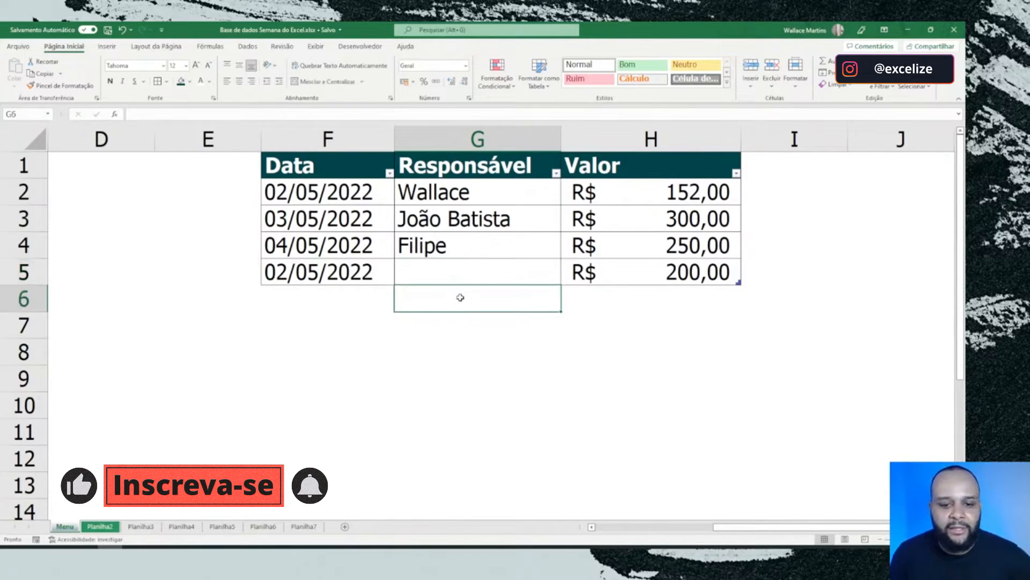
click(468, 346)
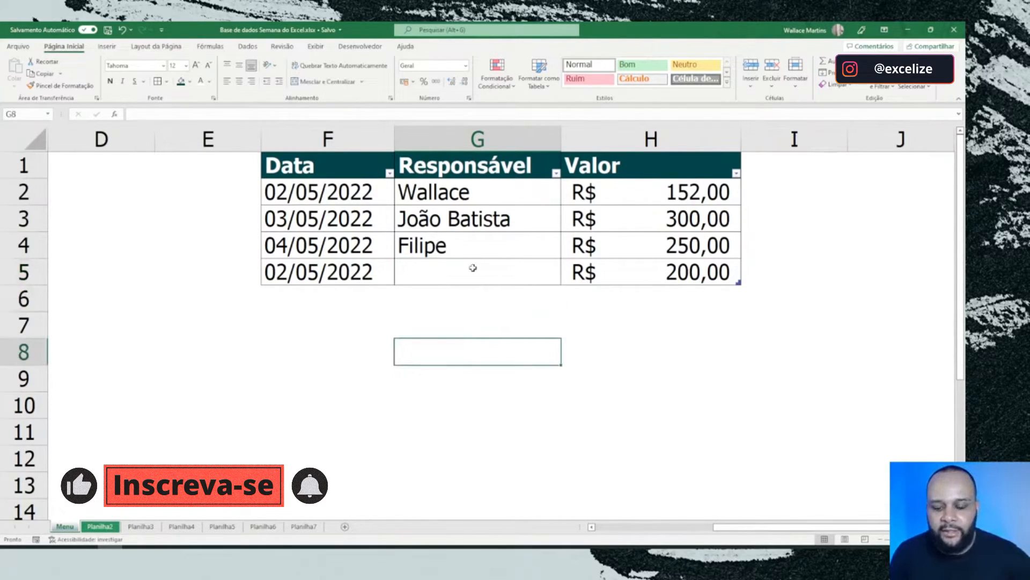
drag(469, 298, 471, 371)
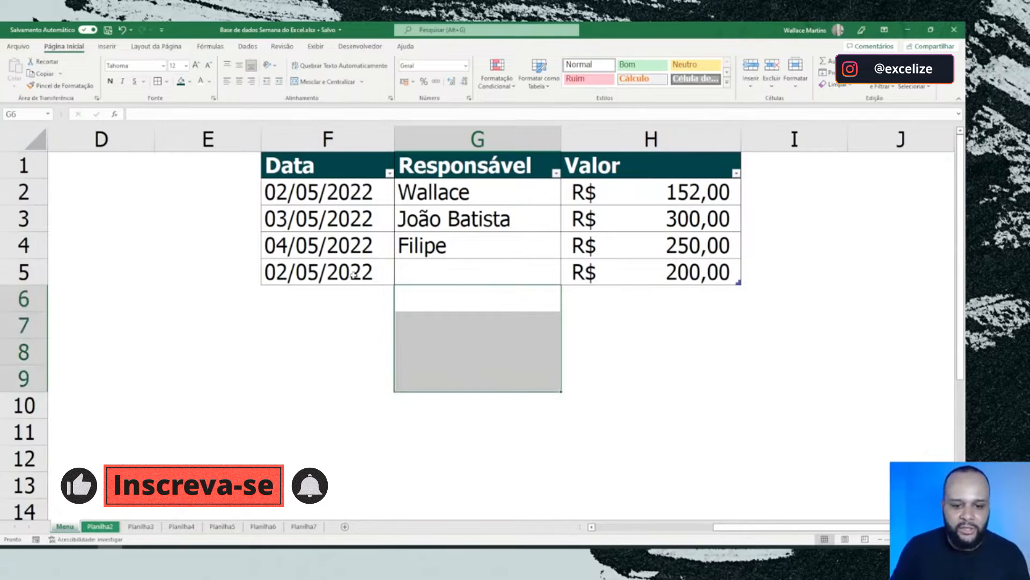
drag(354, 274, 593, 266)
click(524, 268)
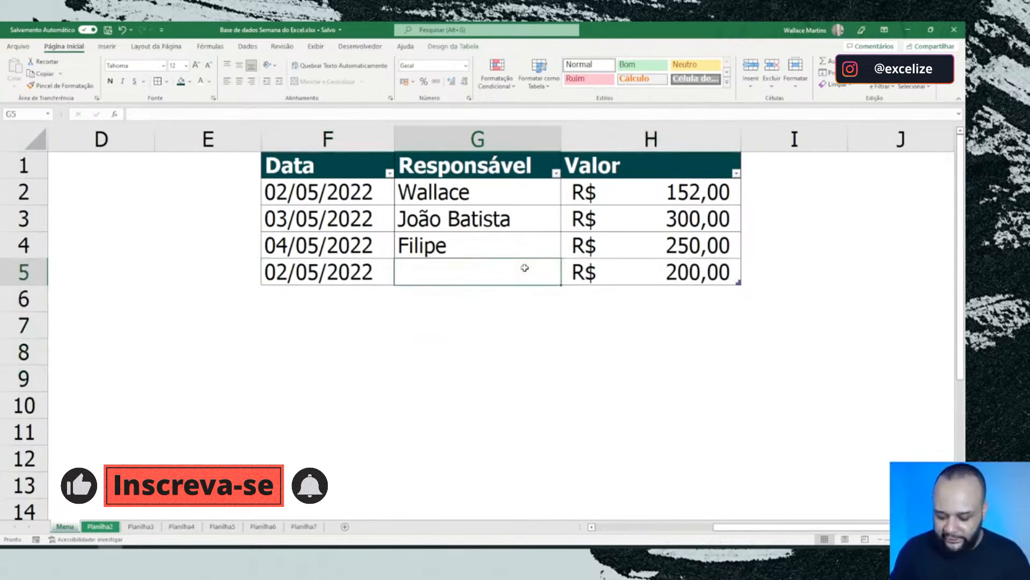
text(Maressa)
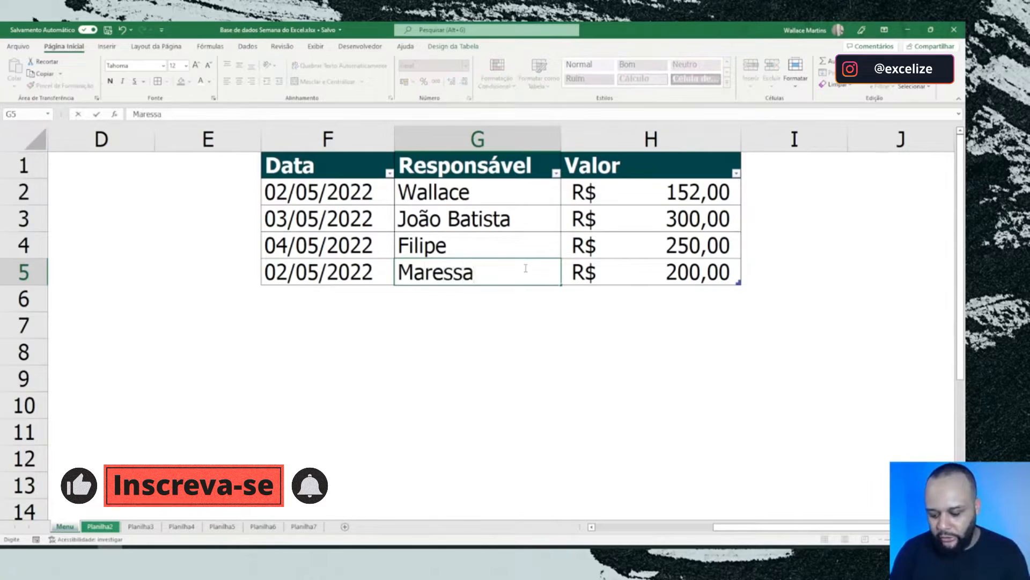
key(Return)
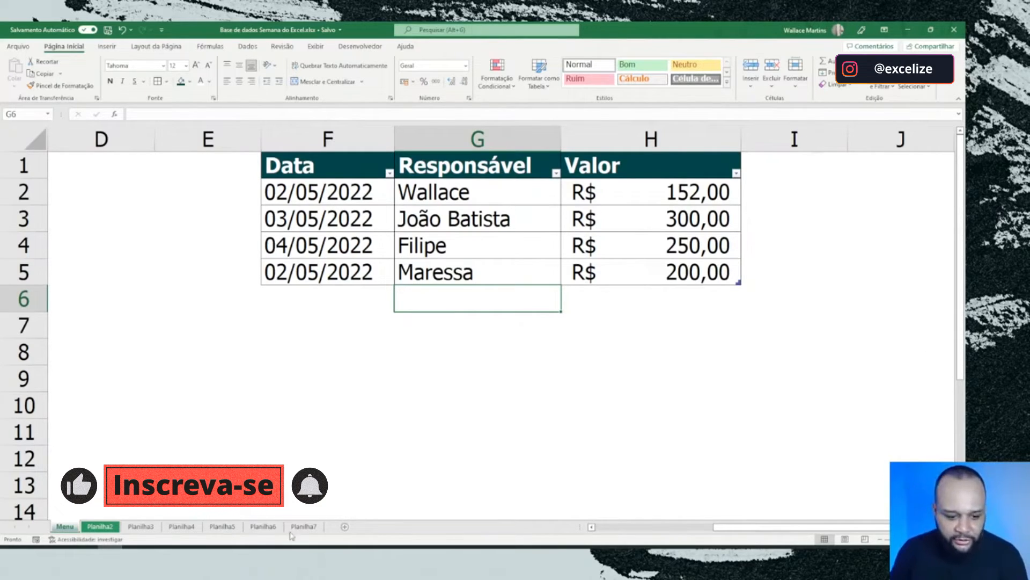
Step: Turn on the total row (Linha de Totais) for the table in F1:H5
click(618, 300)
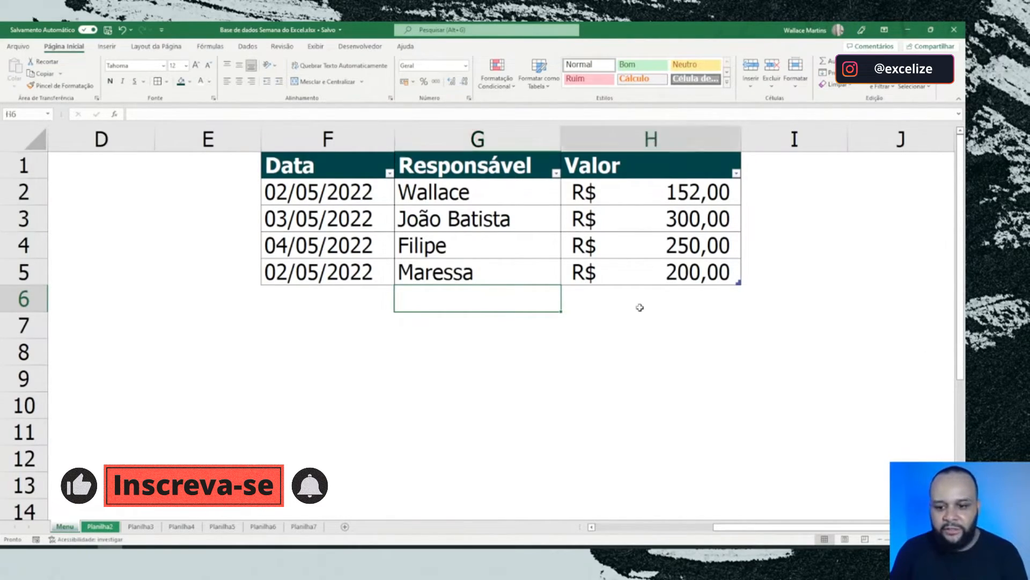
click(565, 381)
click(464, 348)
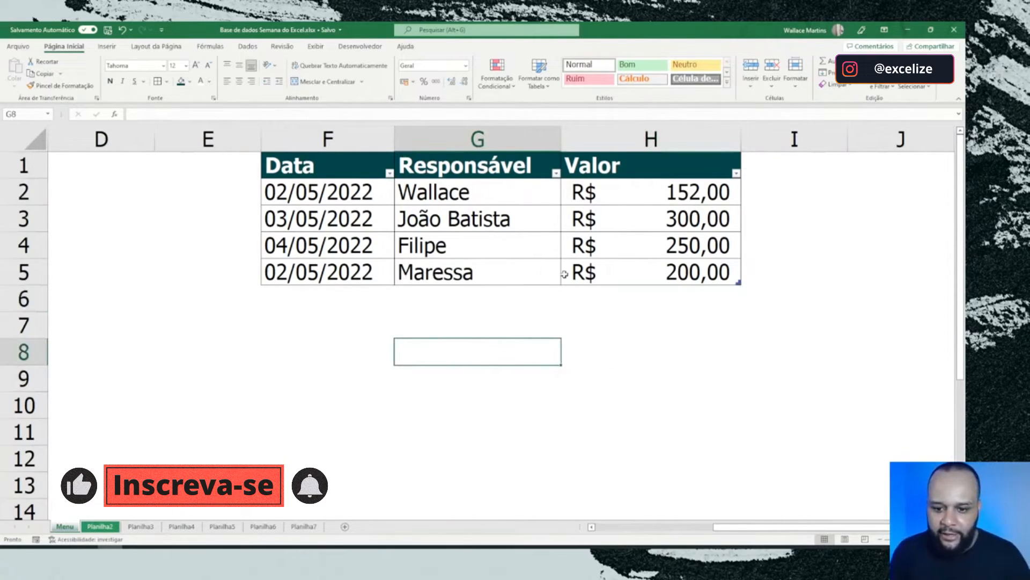
click(621, 280)
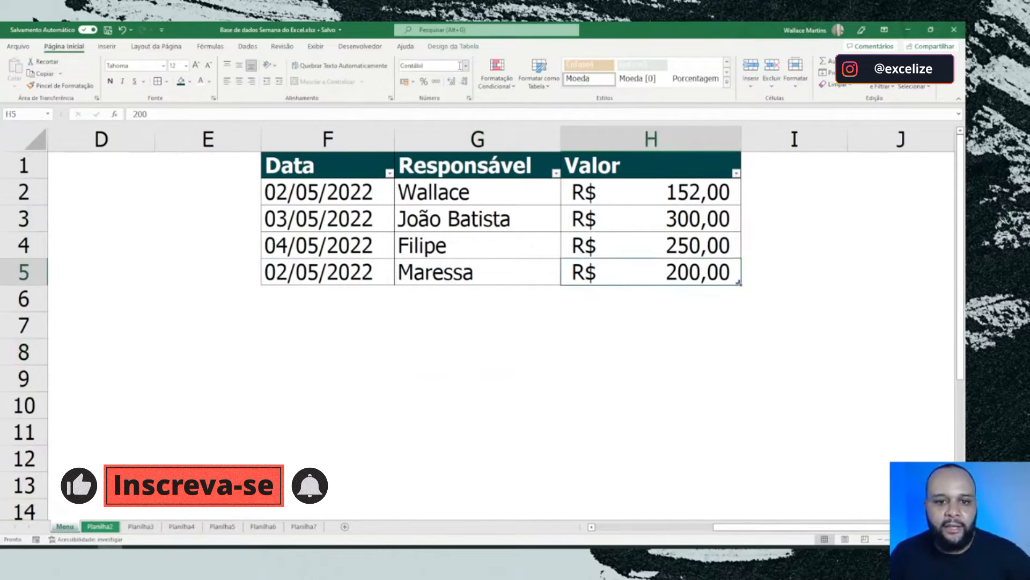
click(455, 46)
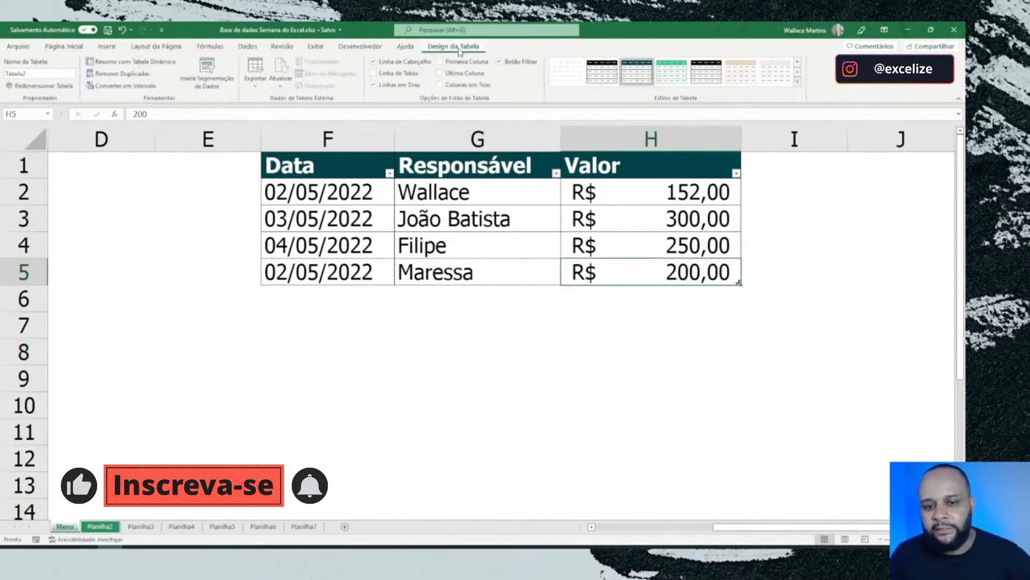
click(374, 75)
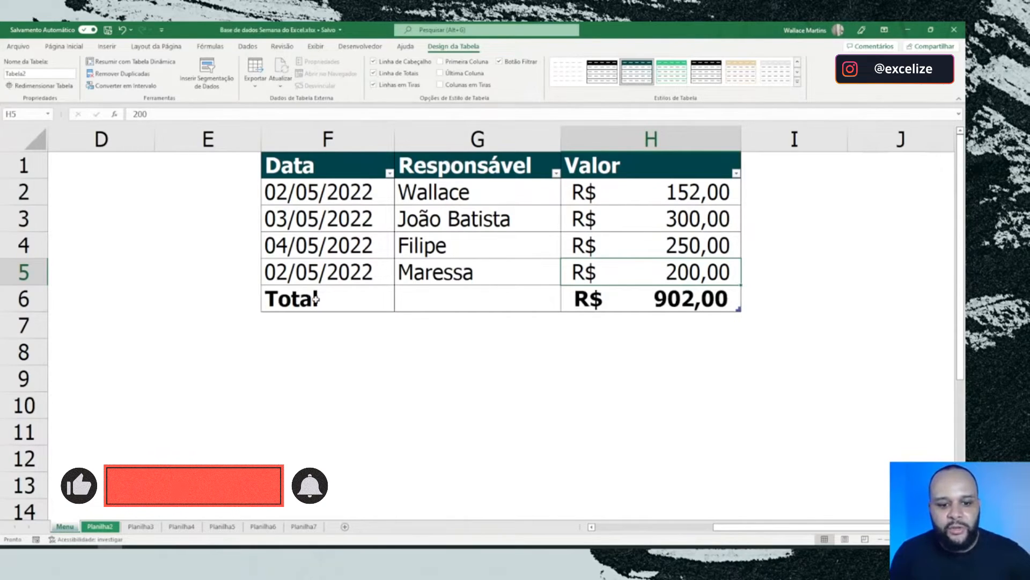
Step: Examine the total row's cells G6 and H6 against the Responsável and Valor entries above them
drag(313, 299, 517, 299)
click(462, 317)
click(466, 298)
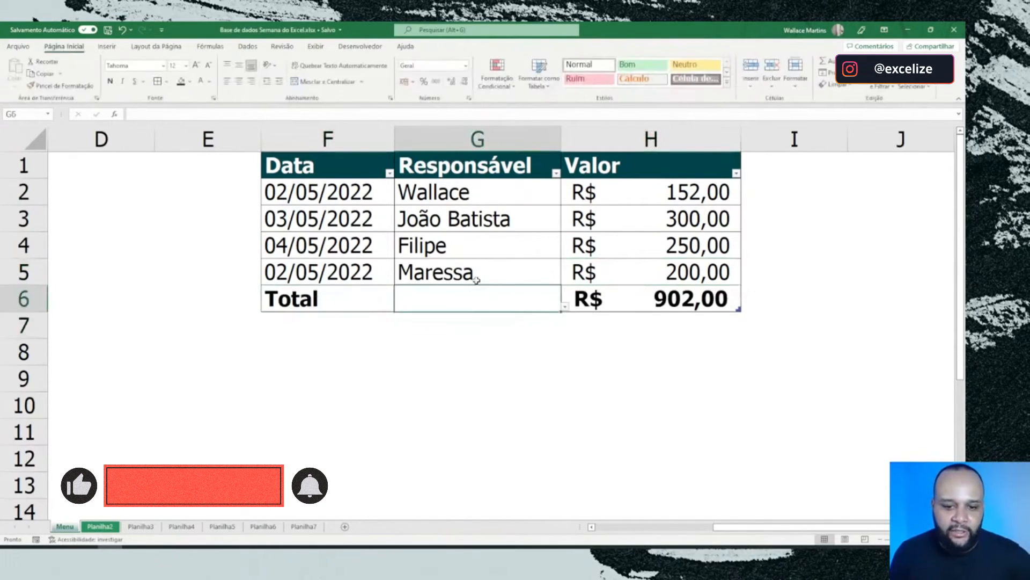
drag(474, 182, 489, 262)
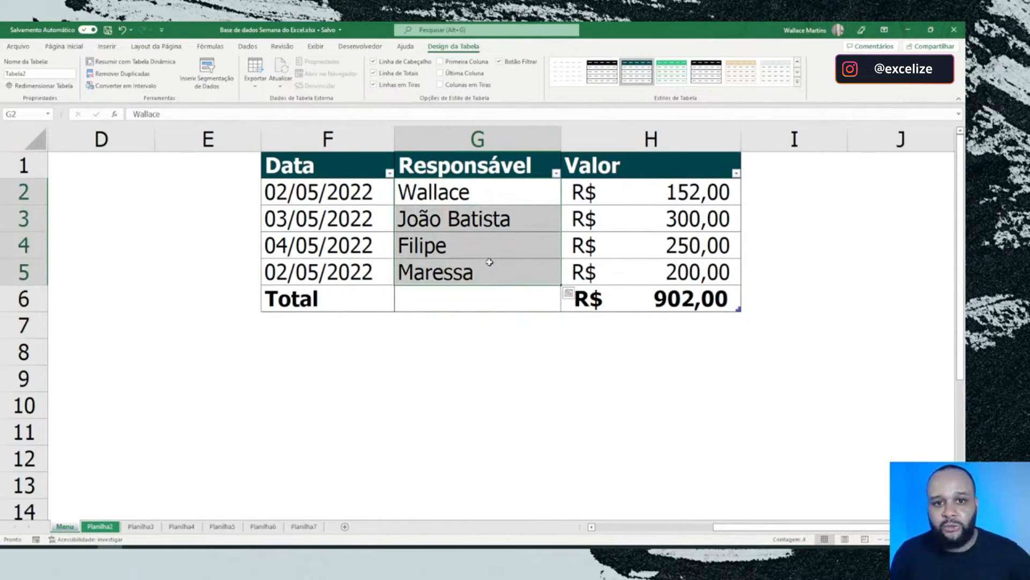
click(495, 295)
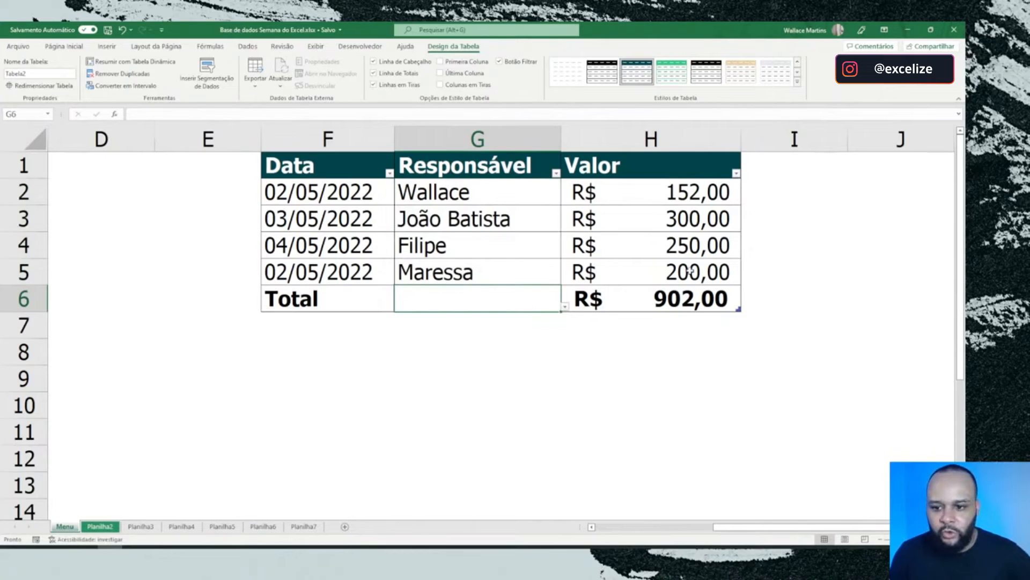
drag(664, 203, 664, 272)
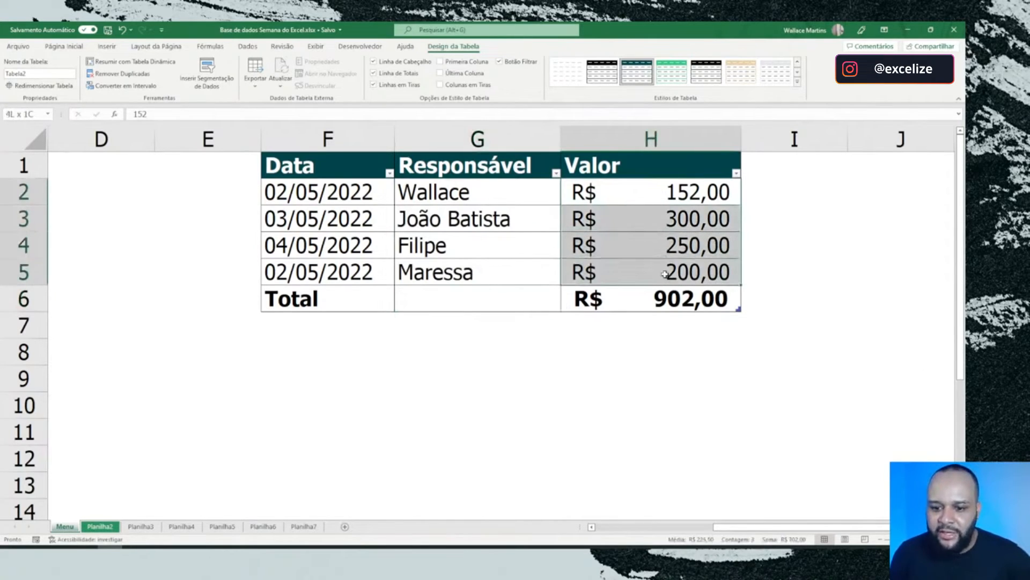
click(662, 298)
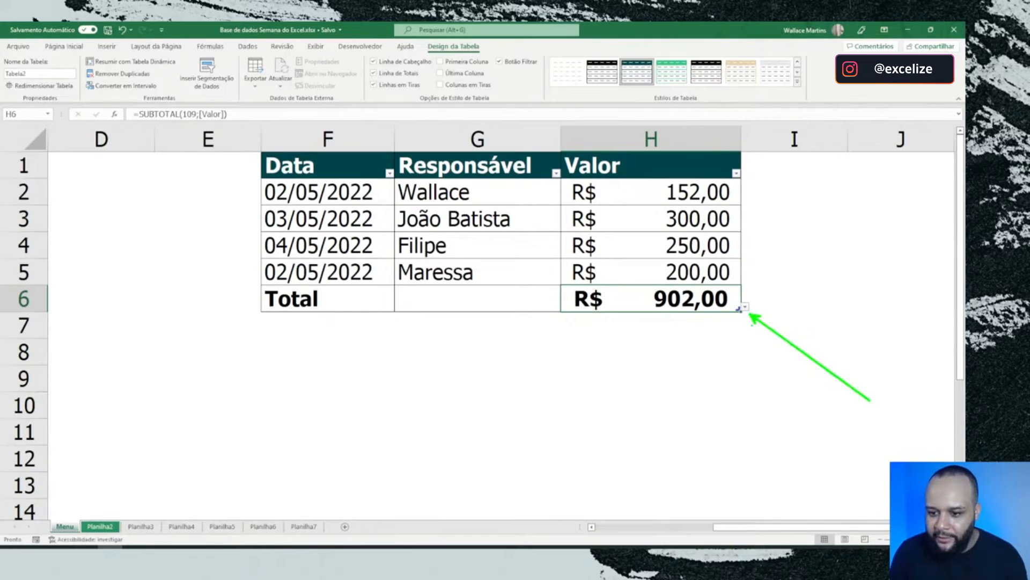
Step: Switch the Valor total in H6 to Média and to Contagem, checking it against the values in H2:H5
click(746, 308)
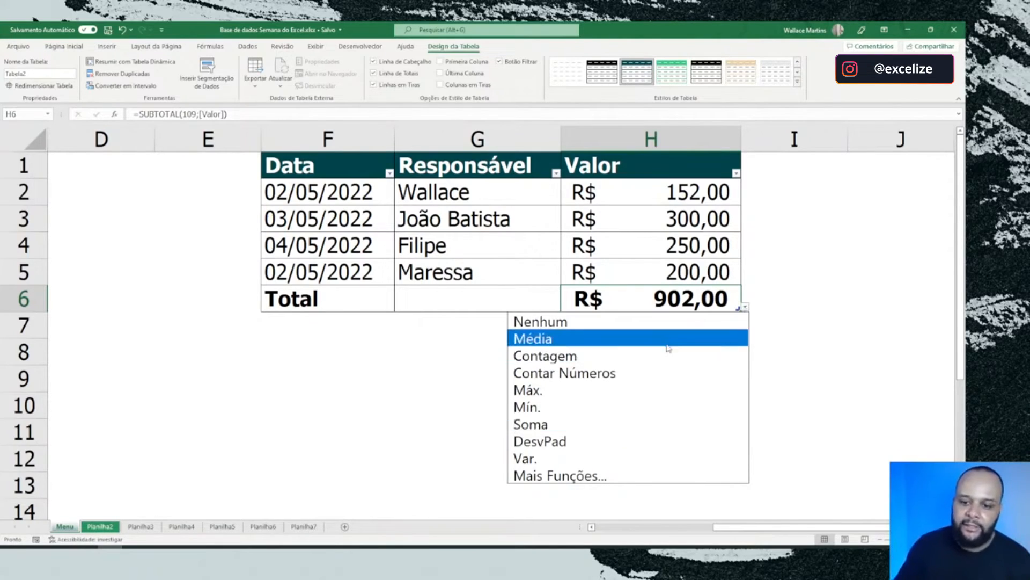
click(630, 339)
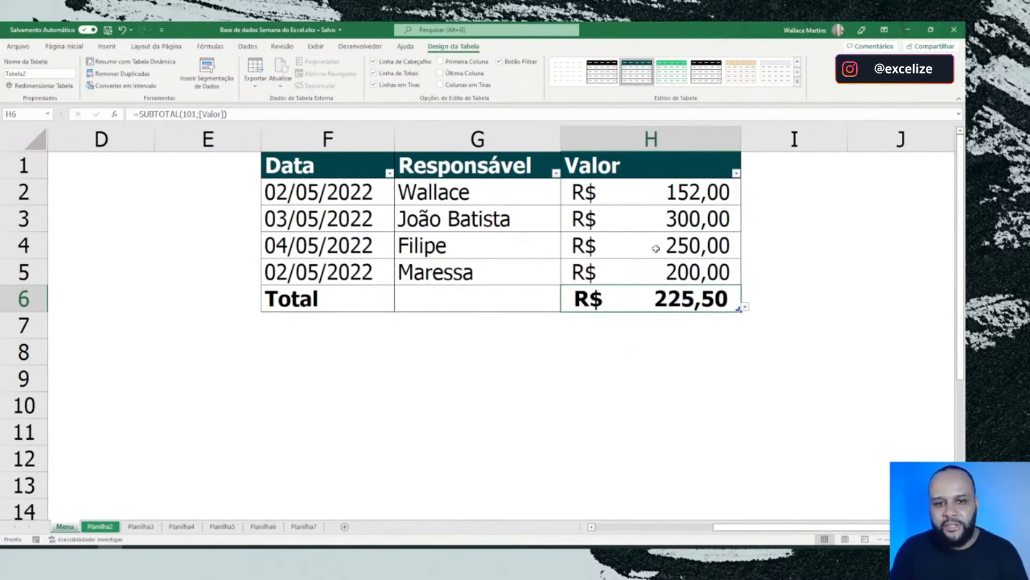
click(745, 307)
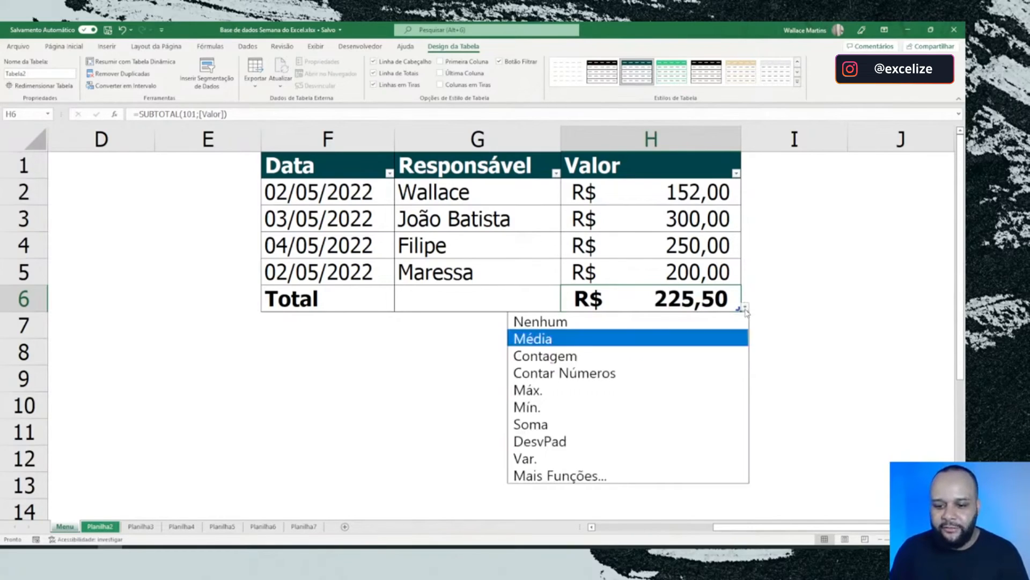
click(599, 355)
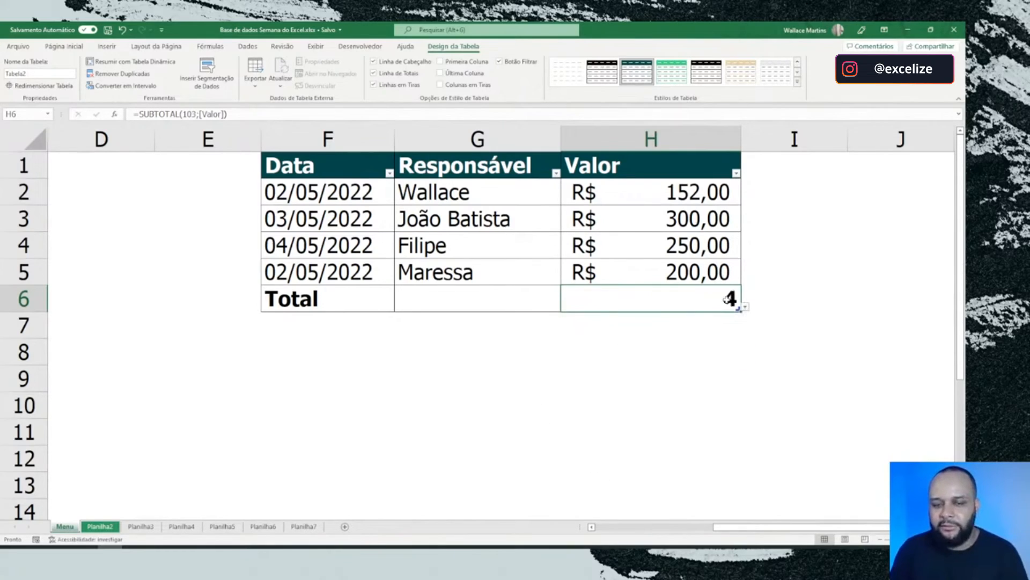
drag(721, 277, 712, 201)
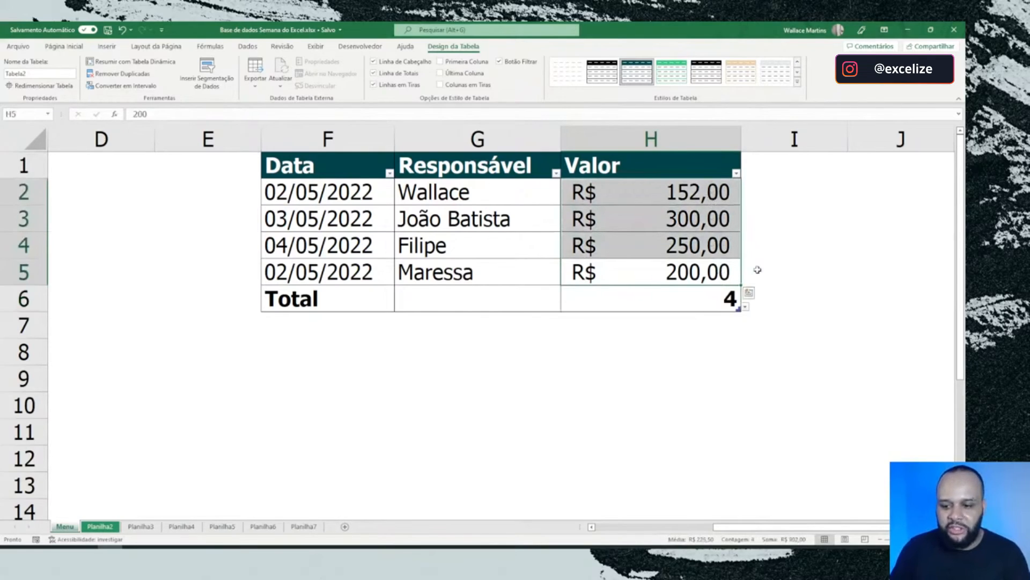
Step: Change the Valor total function in H6 to Máx. and after that to Mín
click(733, 304)
click(746, 308)
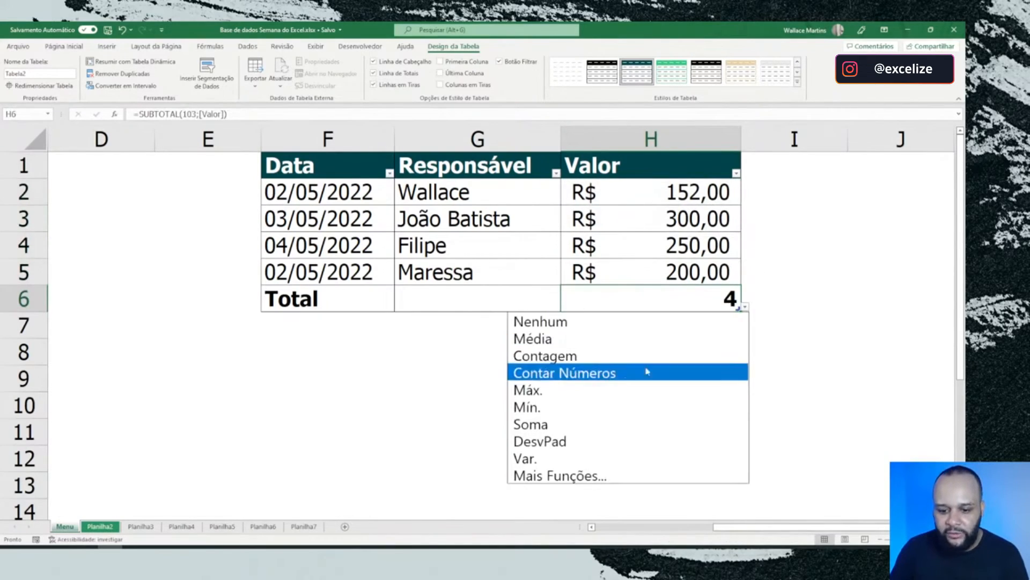
click(585, 390)
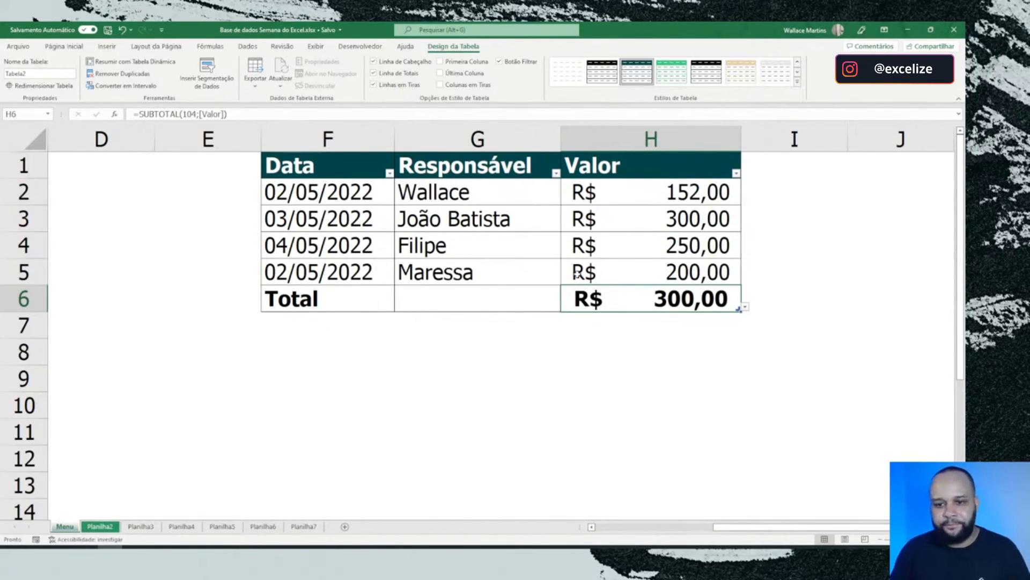
click(745, 307)
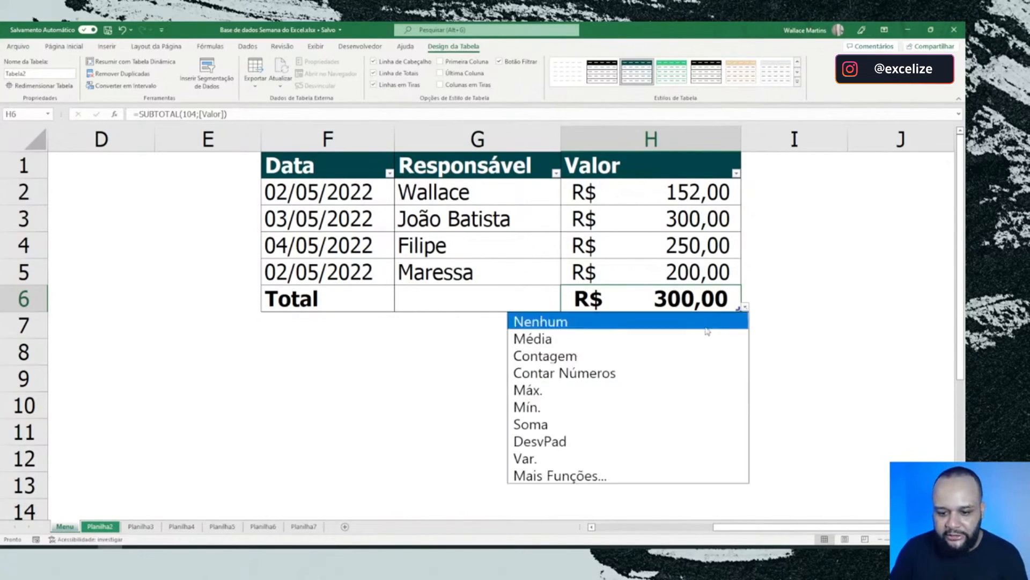
click(600, 406)
Step: Set the Valor total in H6 to the standard deviation (DesvPad), and reopen its list of functions
click(745, 308)
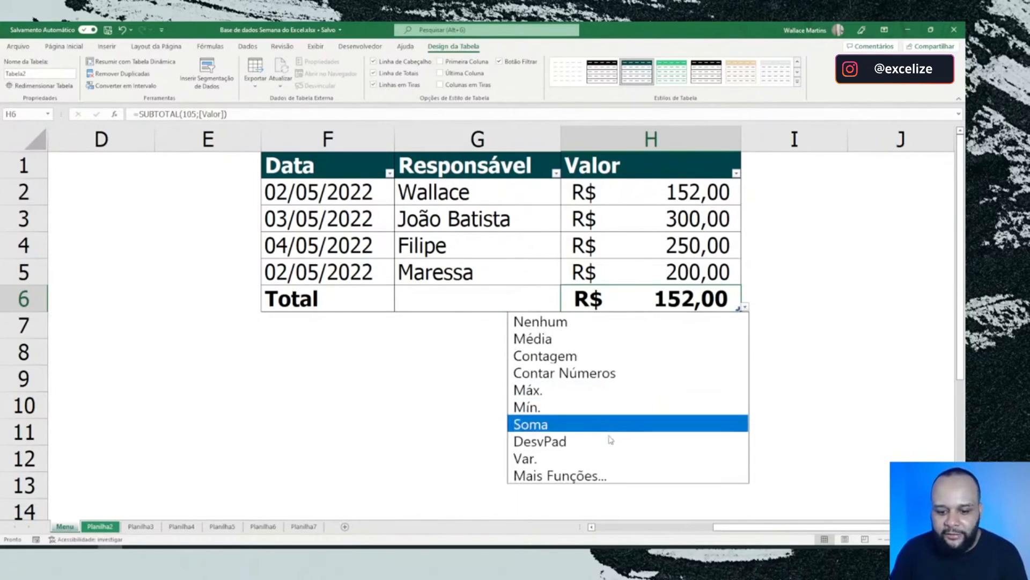
click(549, 442)
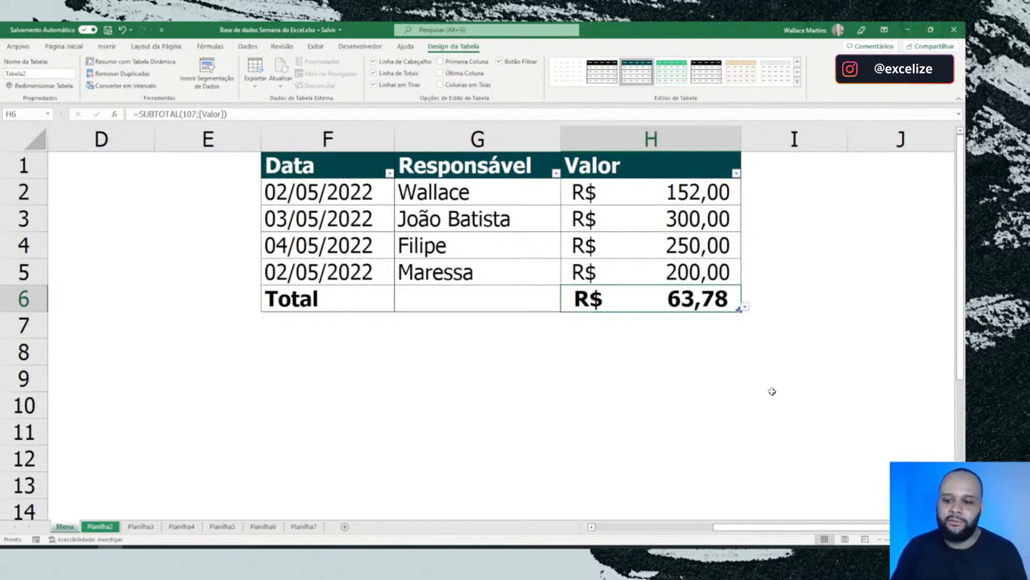
click(745, 308)
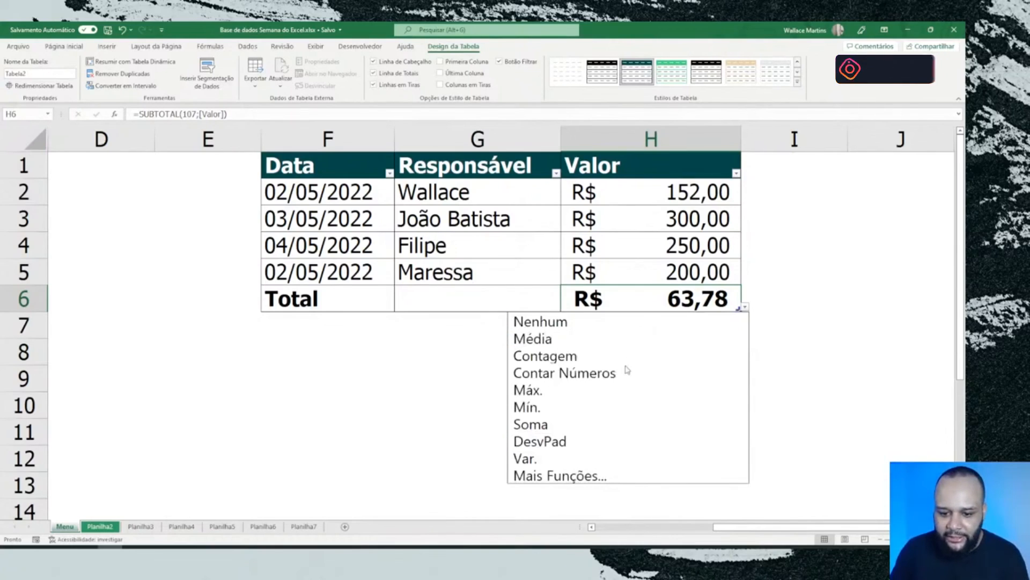